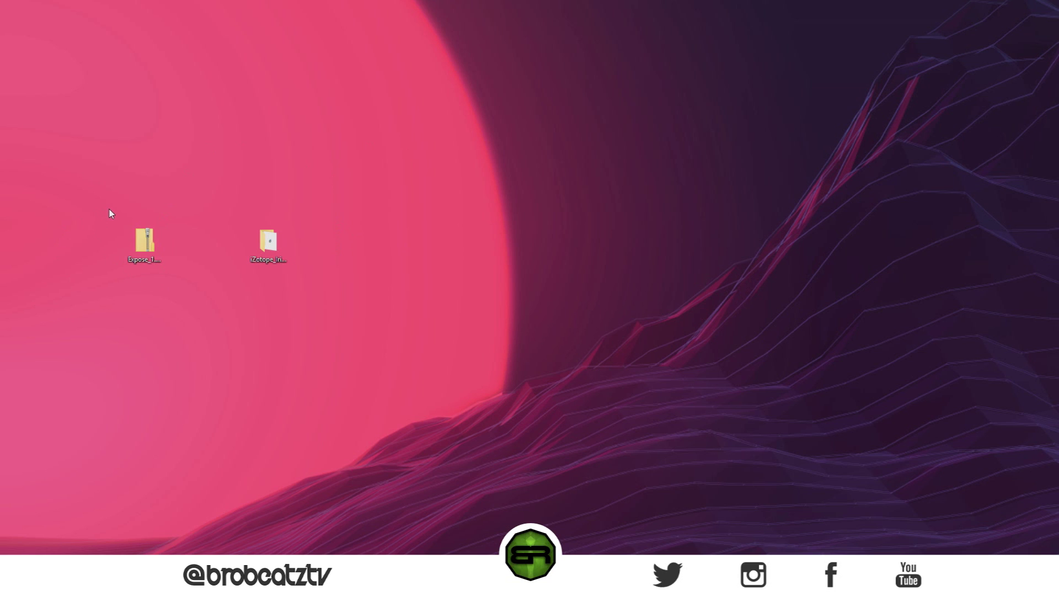
Move the iZotope_Iris_v2_02 folder and the Expose_1.0_Win archive higher up on the desktop
left_click(145, 243)
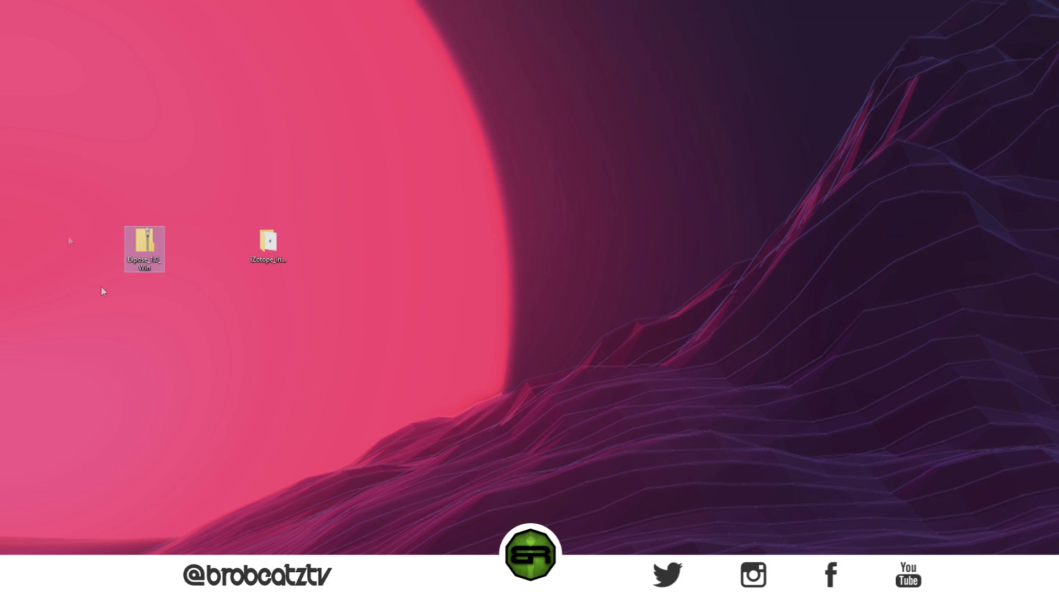
left_click(147, 160)
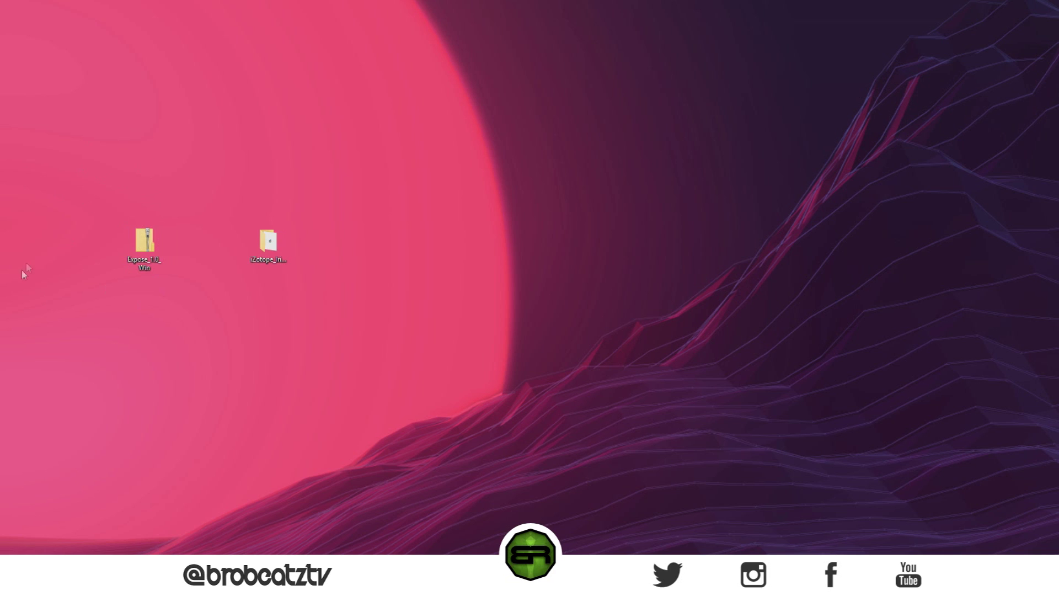
left_click_drag(285, 228, 369, 177)
left_click_drag(578, 78, 110, 309)
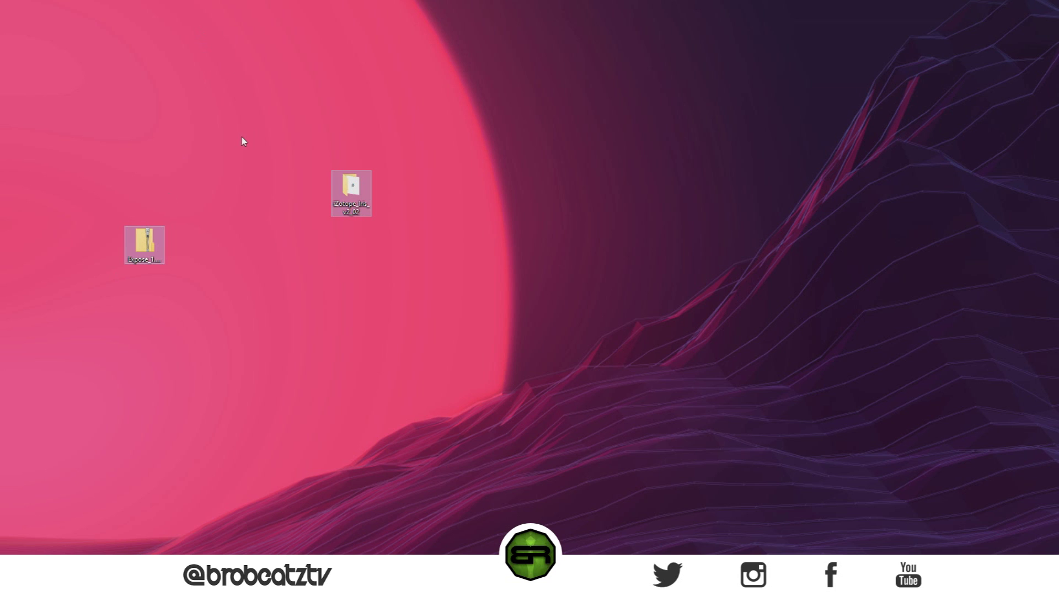
left_click_drag(447, 156, 111, 284)
left_click(111, 284)
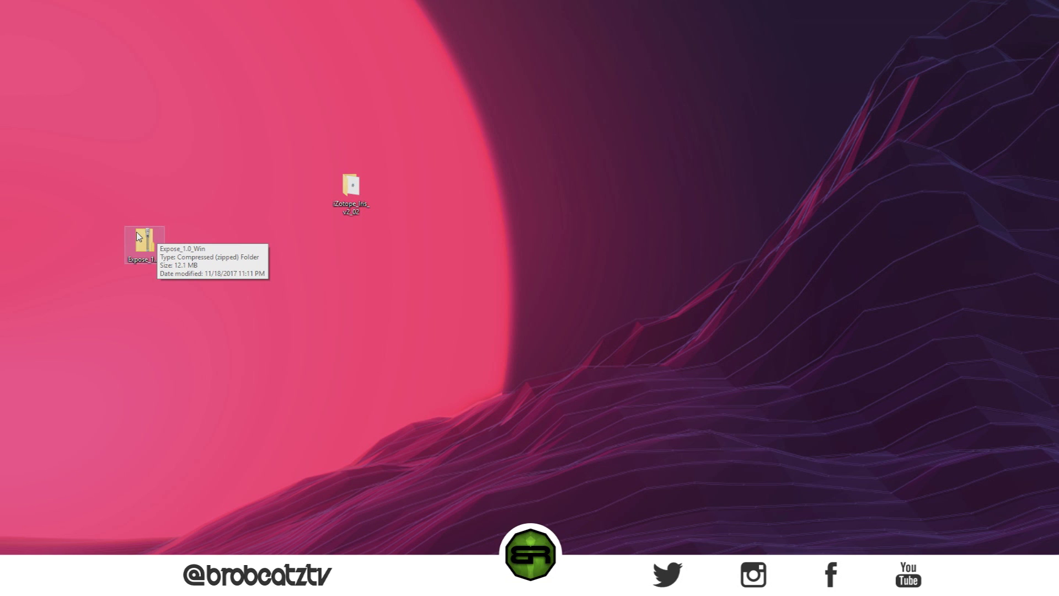
left_click_drag(146, 243, 157, 188)
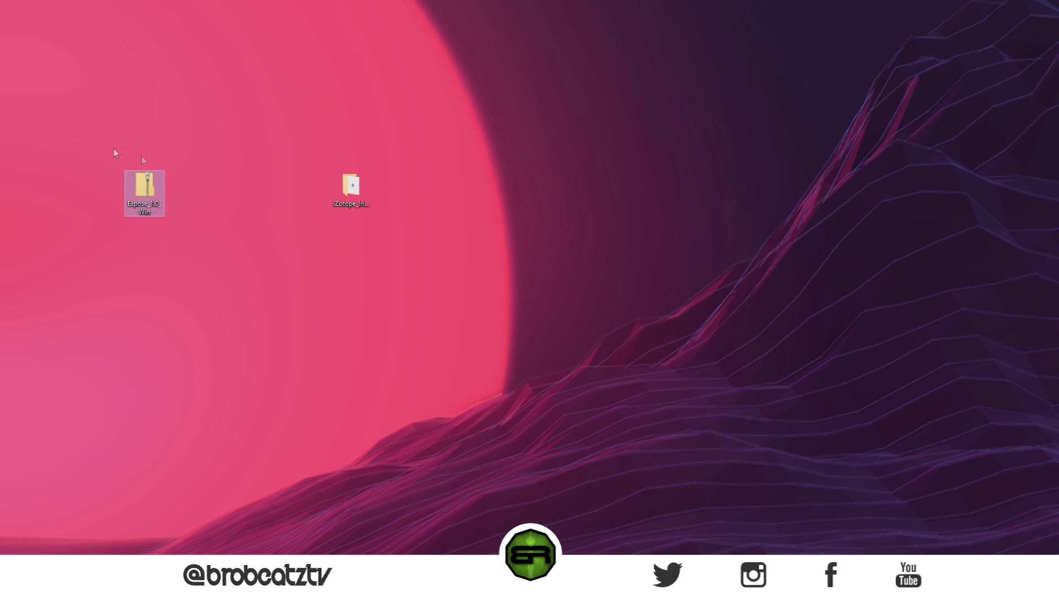
left_click(123, 185)
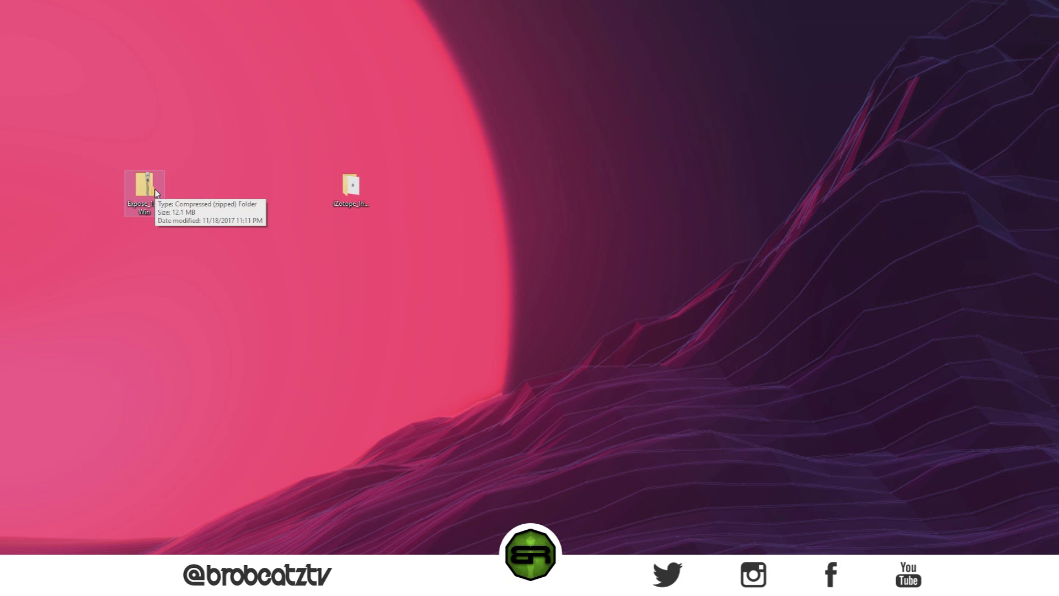
Extract the Expose_1.0_Win archive into its own folder on the desktop and delete the archive
right_click(148, 190)
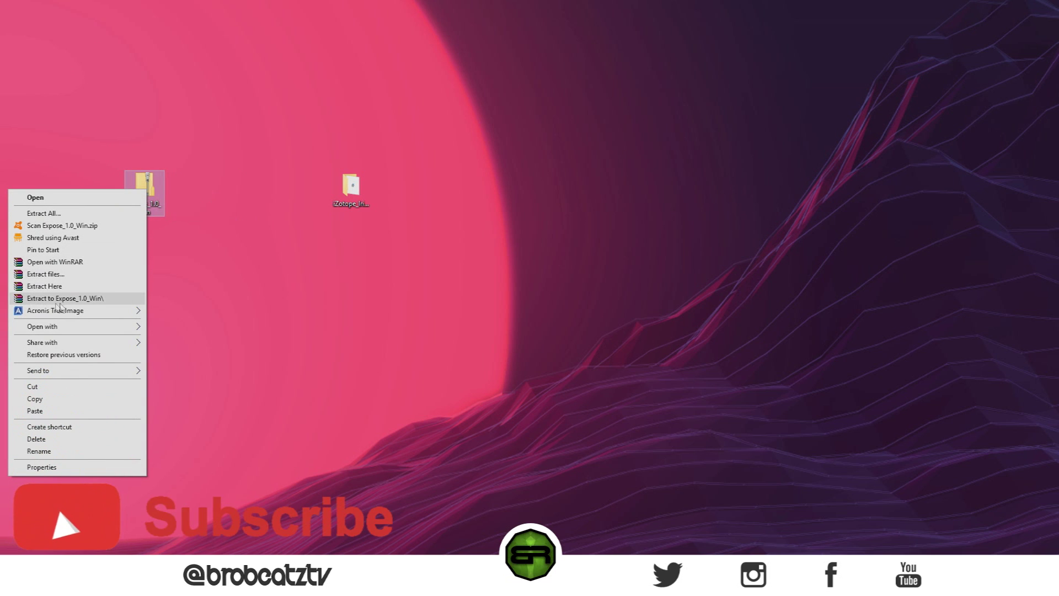
left_click(104, 297)
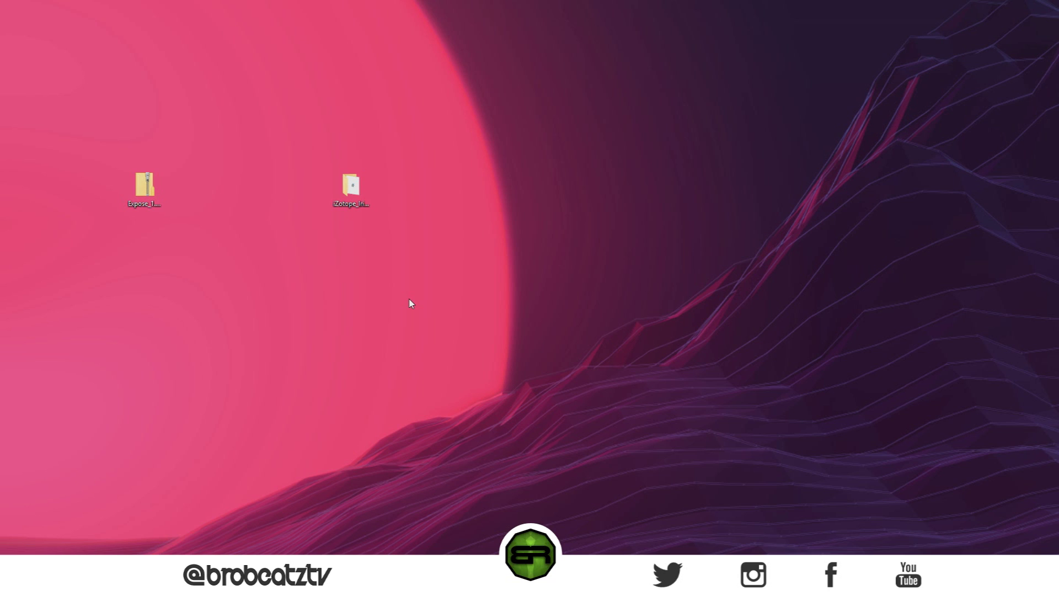
left_click_drag(105, 313, 232, 199)
left_click(145, 190)
key("Delete")
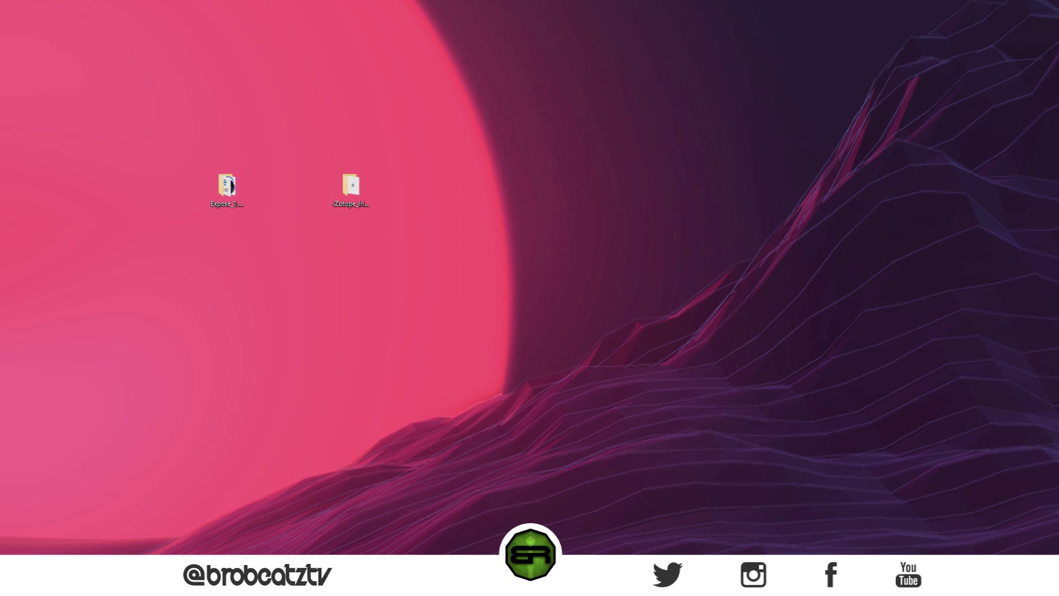
Run expose_setup from the extracted Expose_1.0_Win folder and close the folder window
double_click(227, 186)
left_click_drag(326, 121, 330, 71)
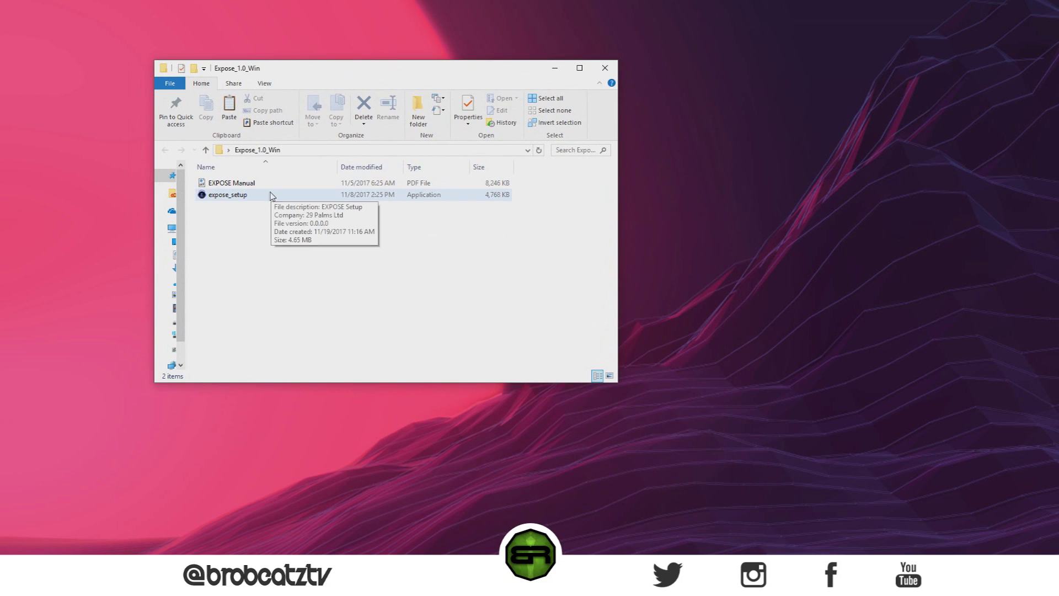
left_click(236, 195)
left_click(233, 189)
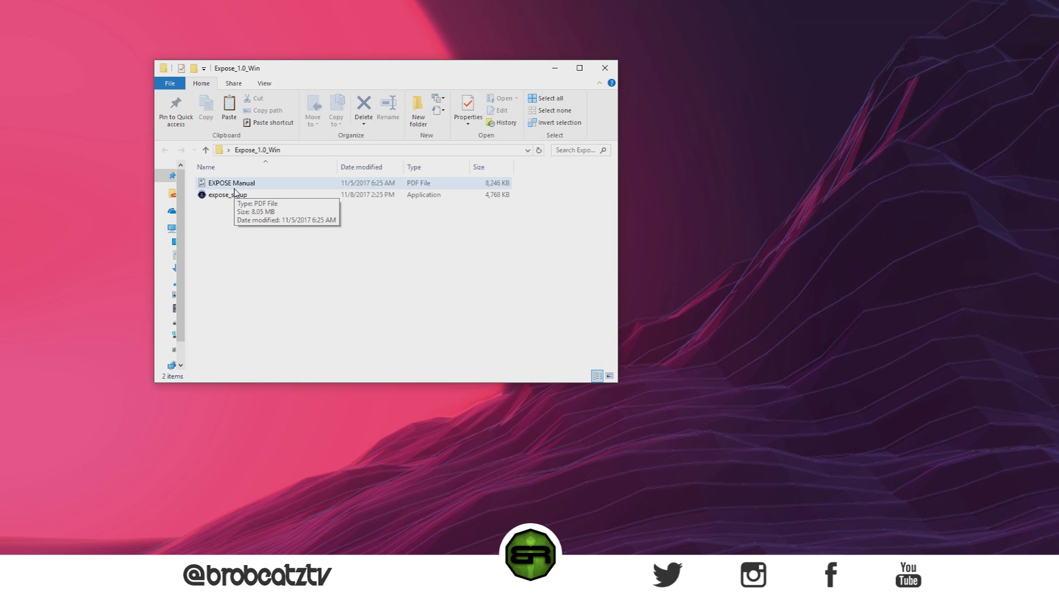
left_click(254, 197)
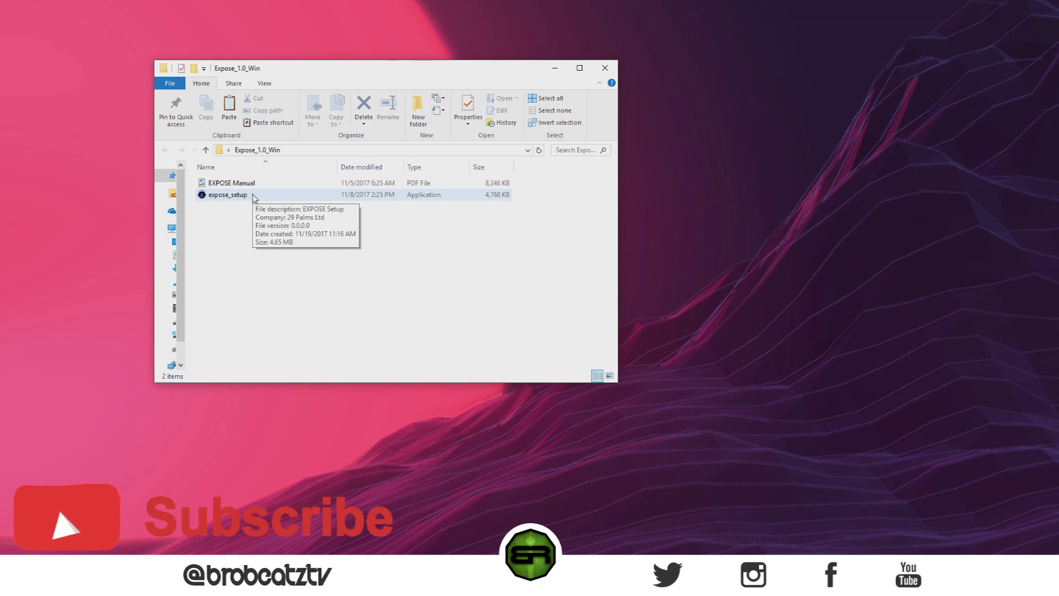
double_click(254, 197)
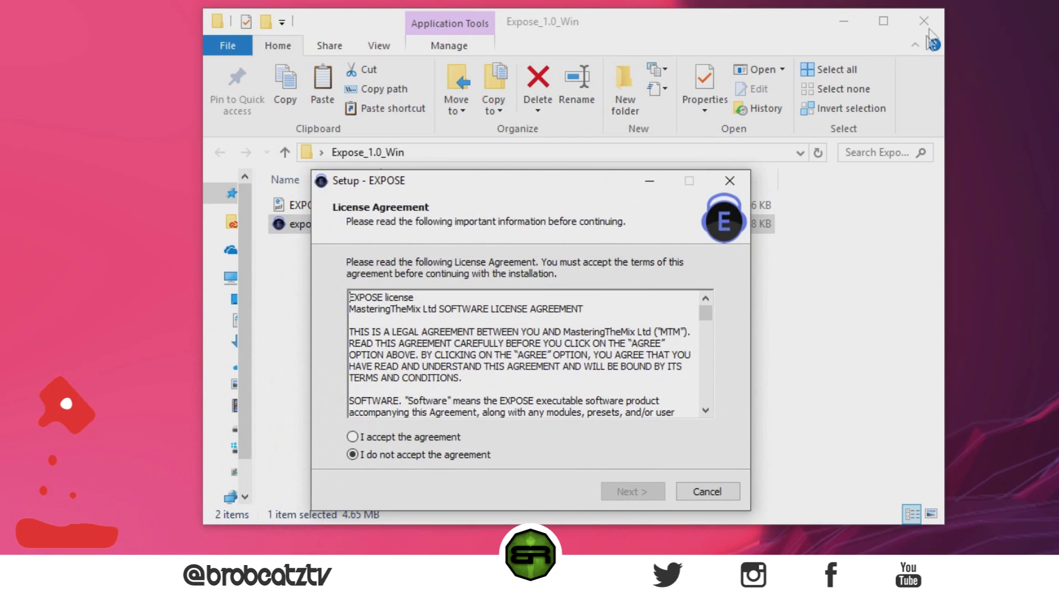
left_click(927, 28)
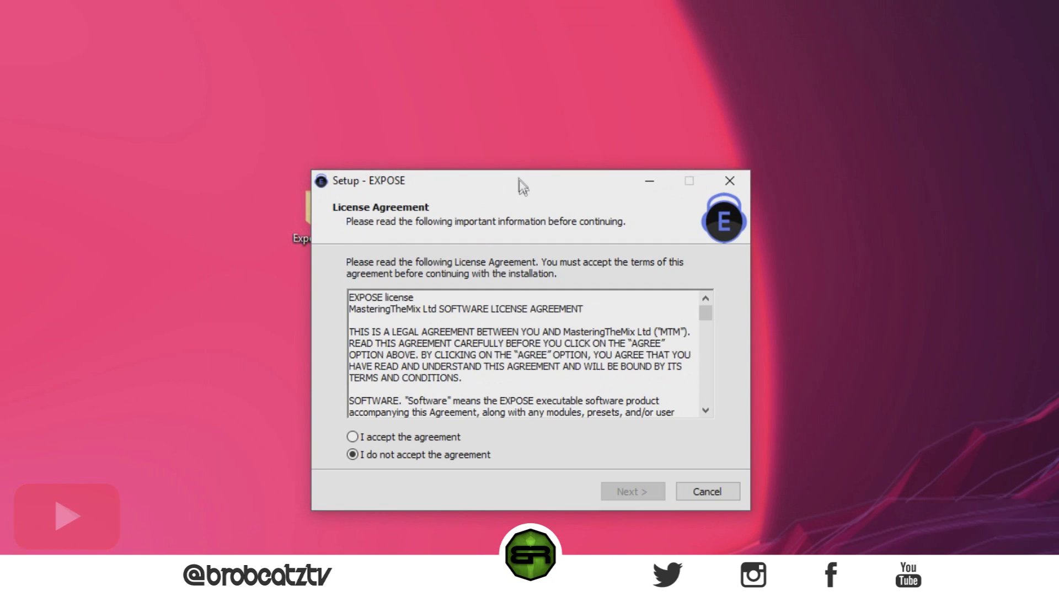
Accept the EXPOSE license agreement and continue to the destination settings
left_click_drag(520, 182, 503, 150)
left_click(419, 406)
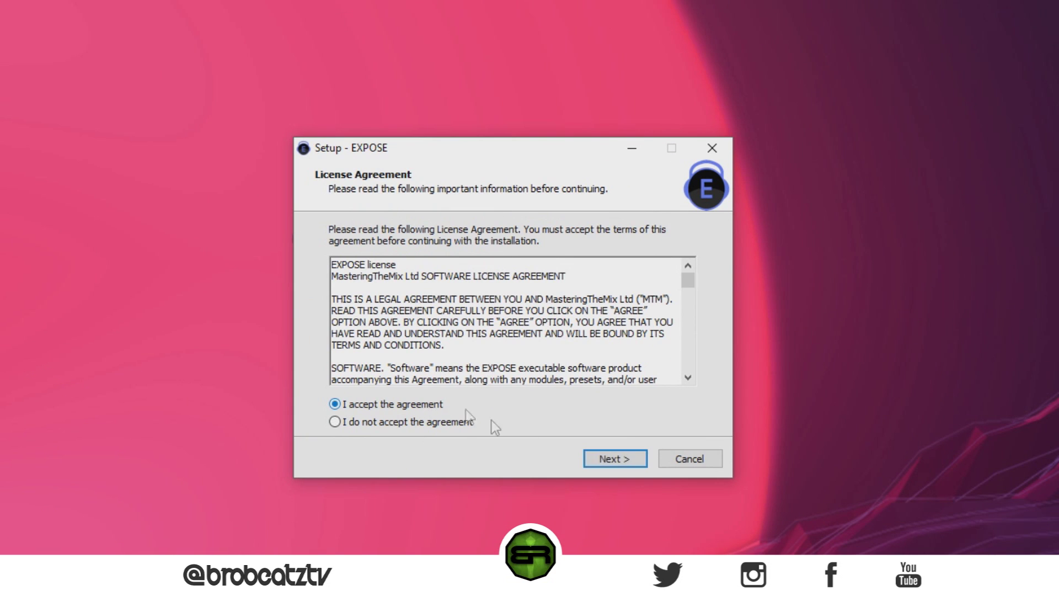
left_click(602, 457)
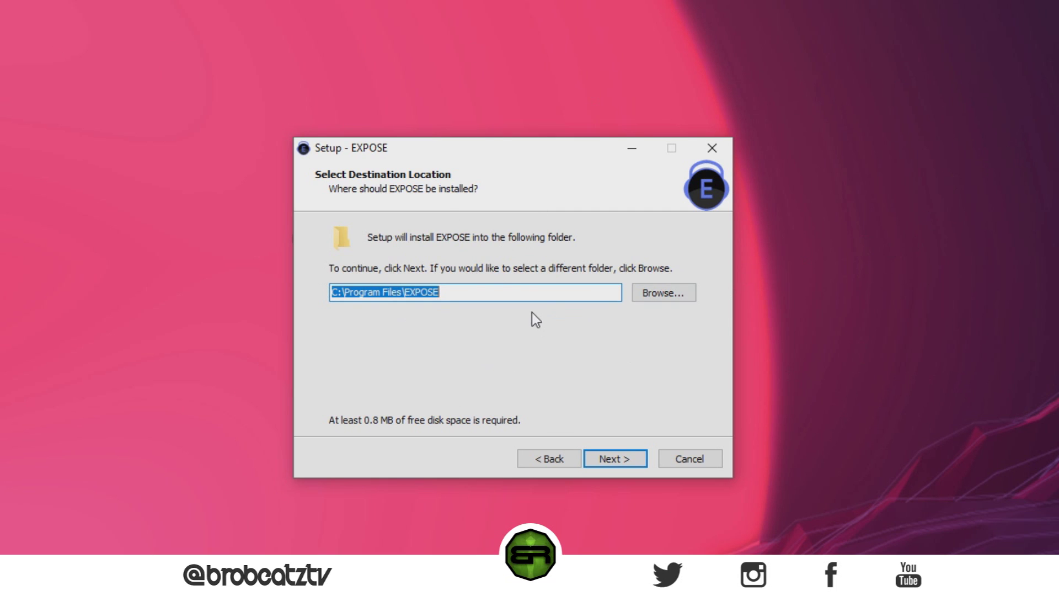
Keep C:\Program Files\EXPOSE as the EXPOSE installation folder and continue
left_click(403, 292)
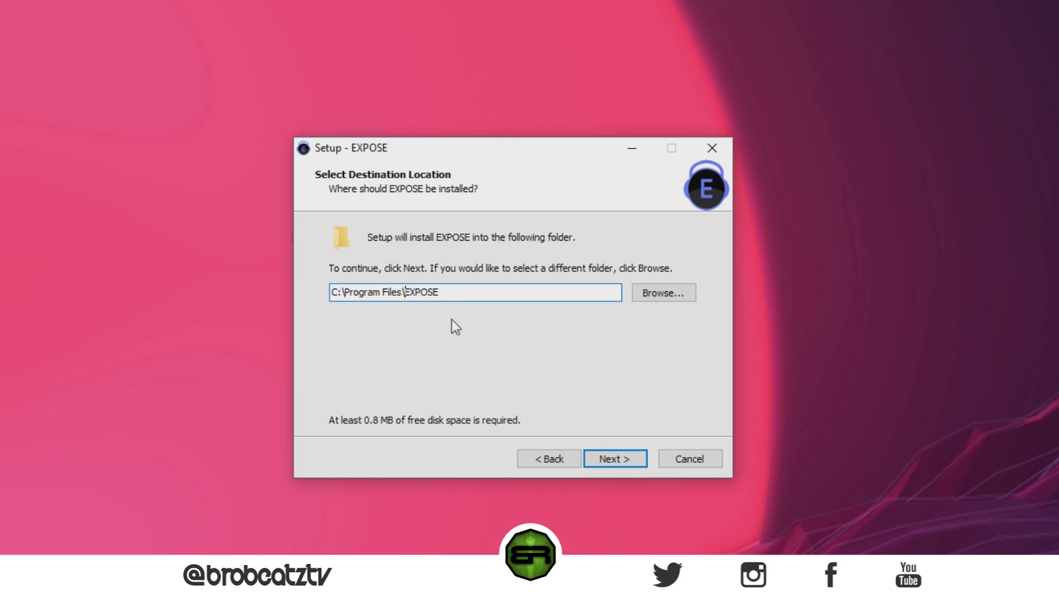
left_click(485, 297)
left_click_drag(445, 147, 388, 130)
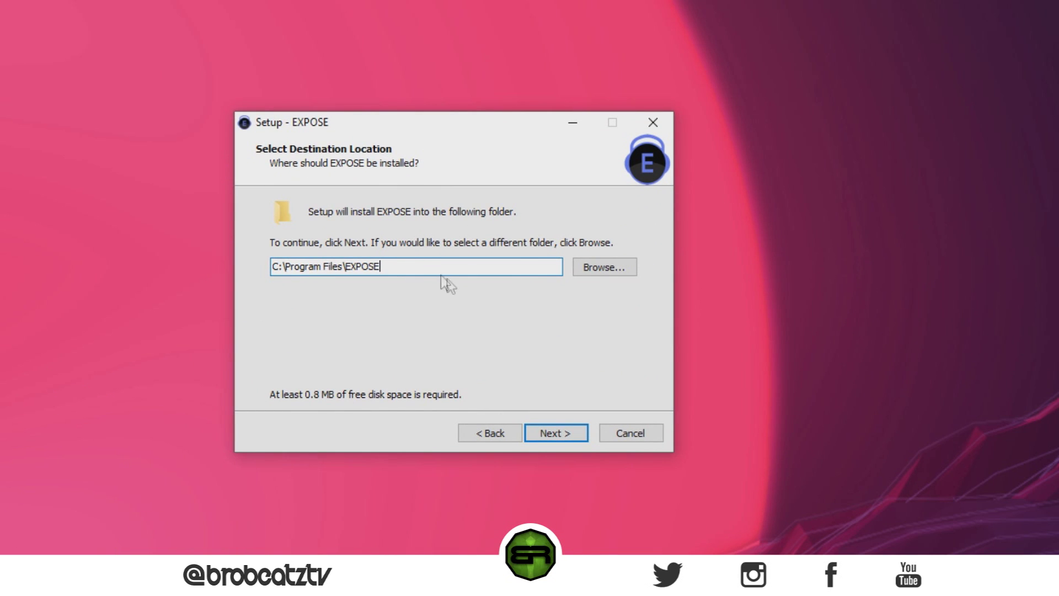
left_click(556, 434)
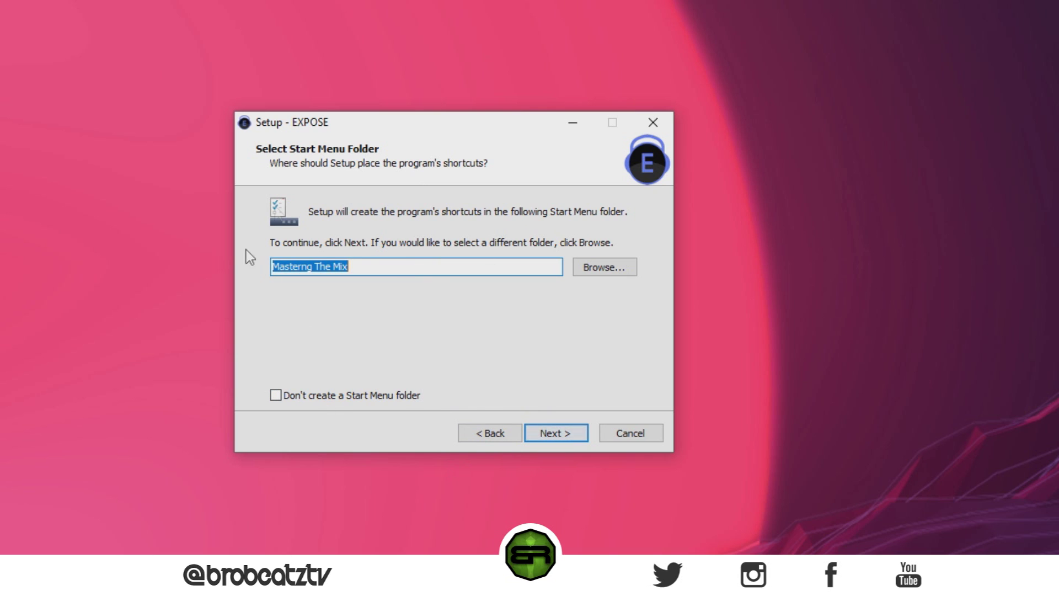
Install EXPOSE with the Masterng The Mix Start Menu folder and a desktop shortcut, and finish the setup
left_click(550, 428)
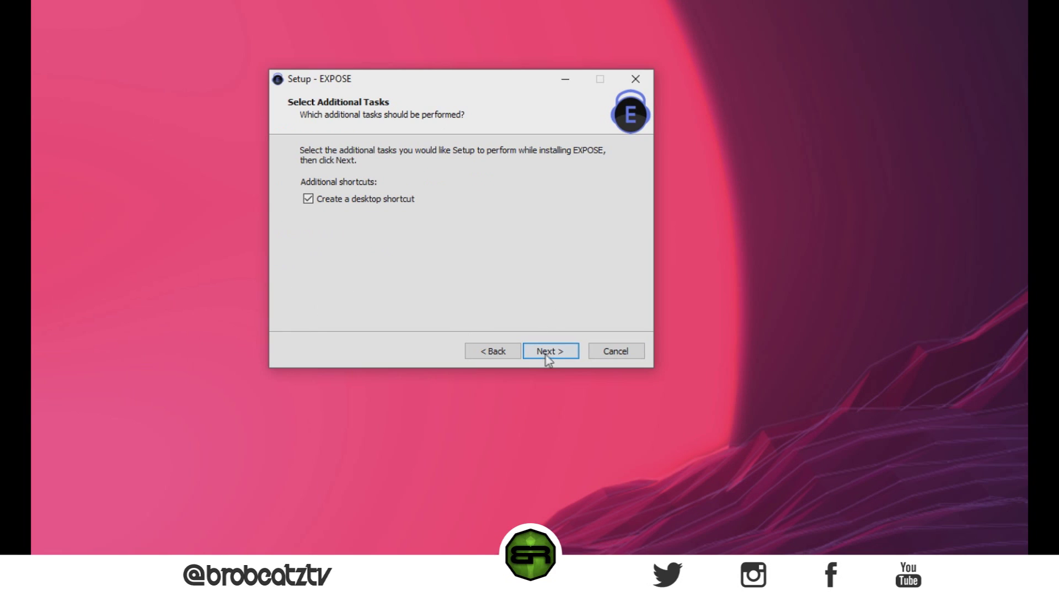
left_click(549, 353)
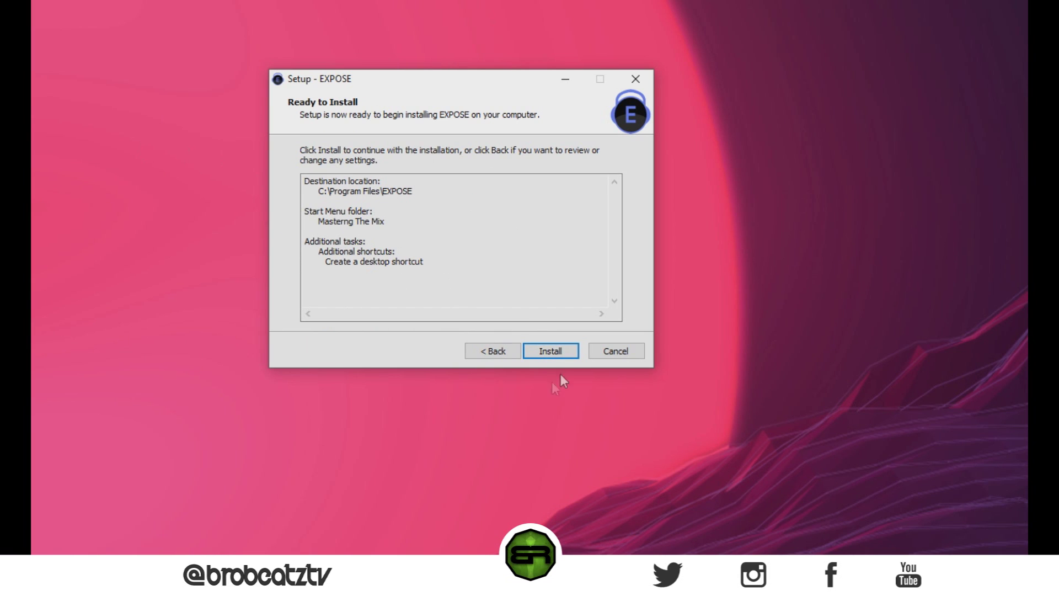
left_click(564, 356)
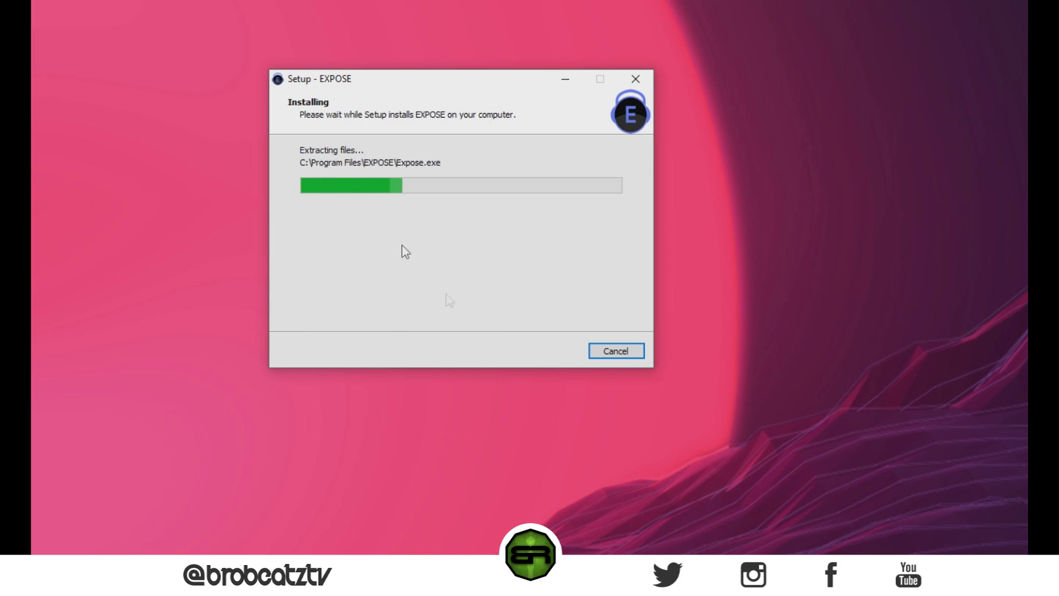
left_click(543, 352)
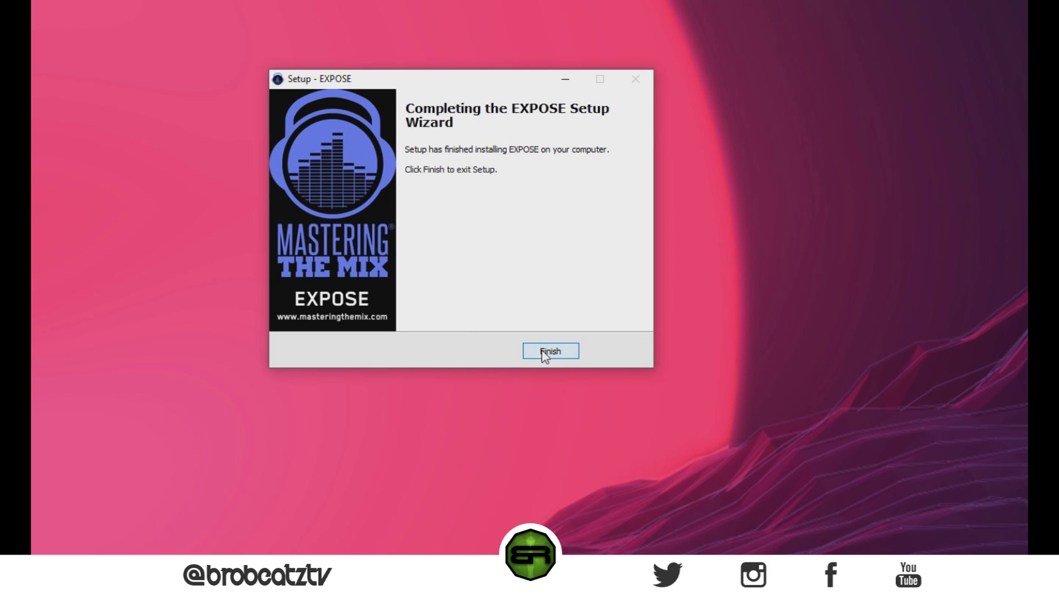
Open the iZotope_Iris_v2_02 folder on the desktop and run the iZotope_Iris_v2_02 installer
mouse_move(516, 154)
left_mouse_down()
mouse_move(477, 122)
mouse_move(517, 157)
left_mouse_up()
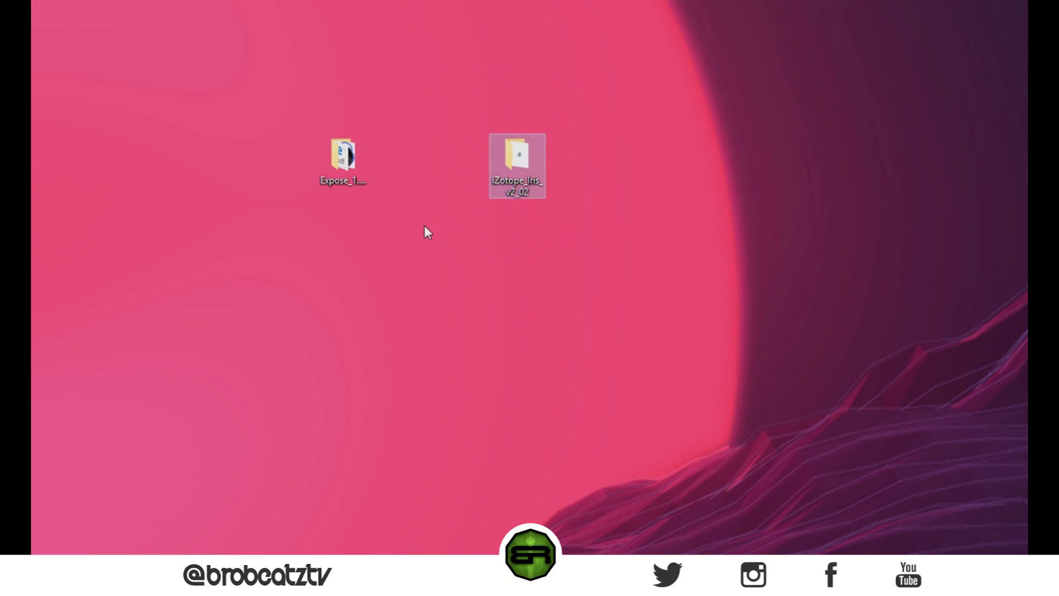
double_click(509, 157)
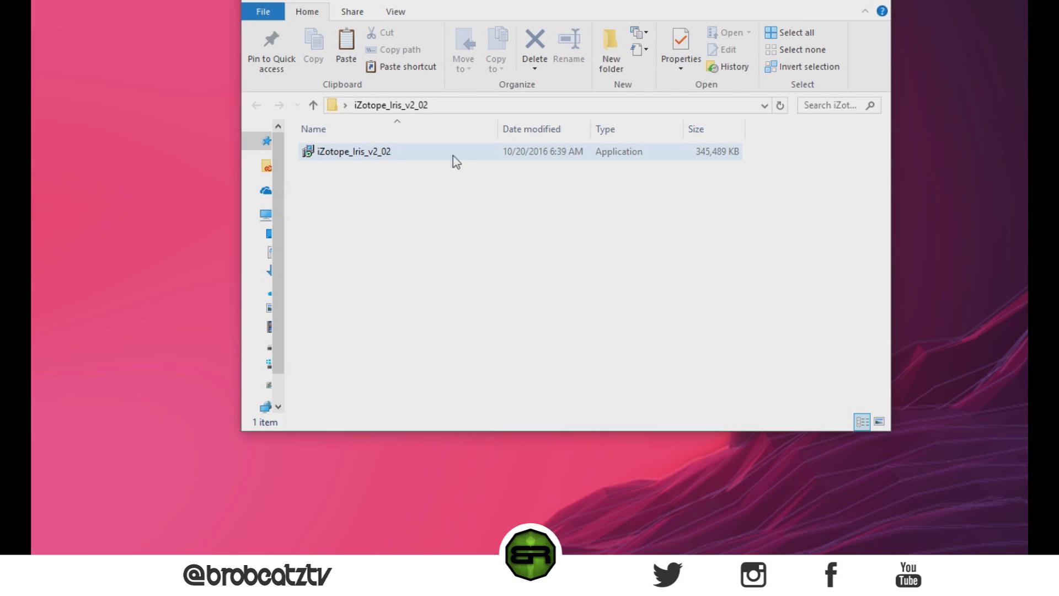
double_click(396, 153)
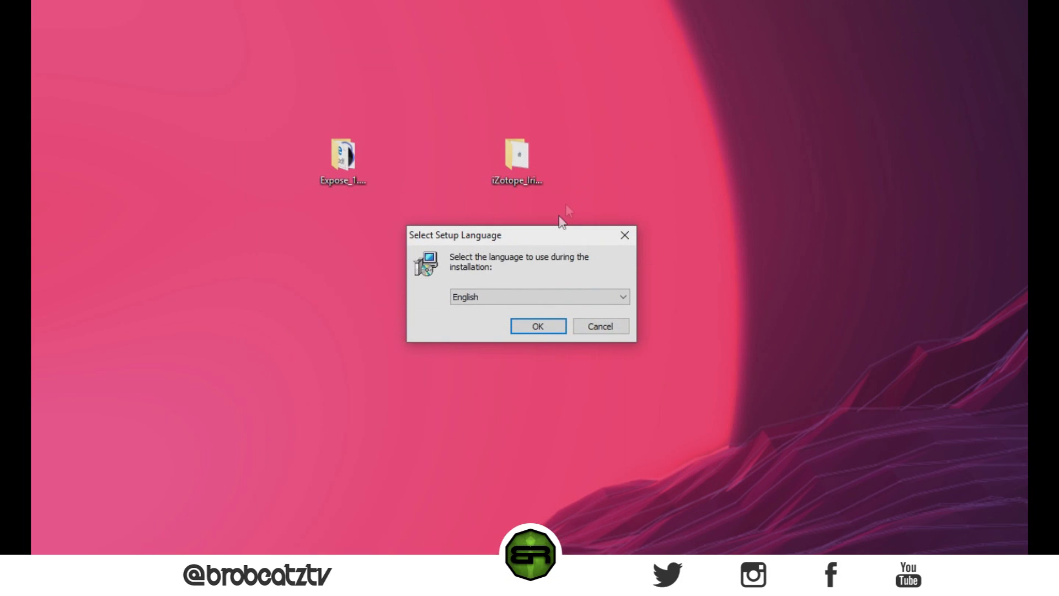
Confirm English as the setup language for the iZotope Iris 2 installation
left_click_drag(544, 230, 462, 112)
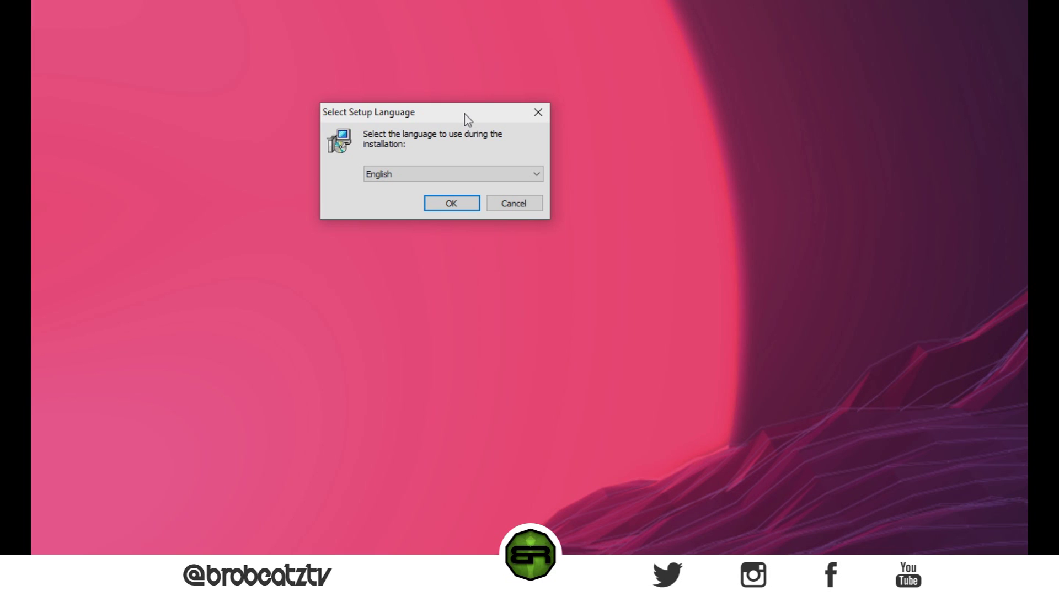
left_click_drag(464, 114, 458, 117)
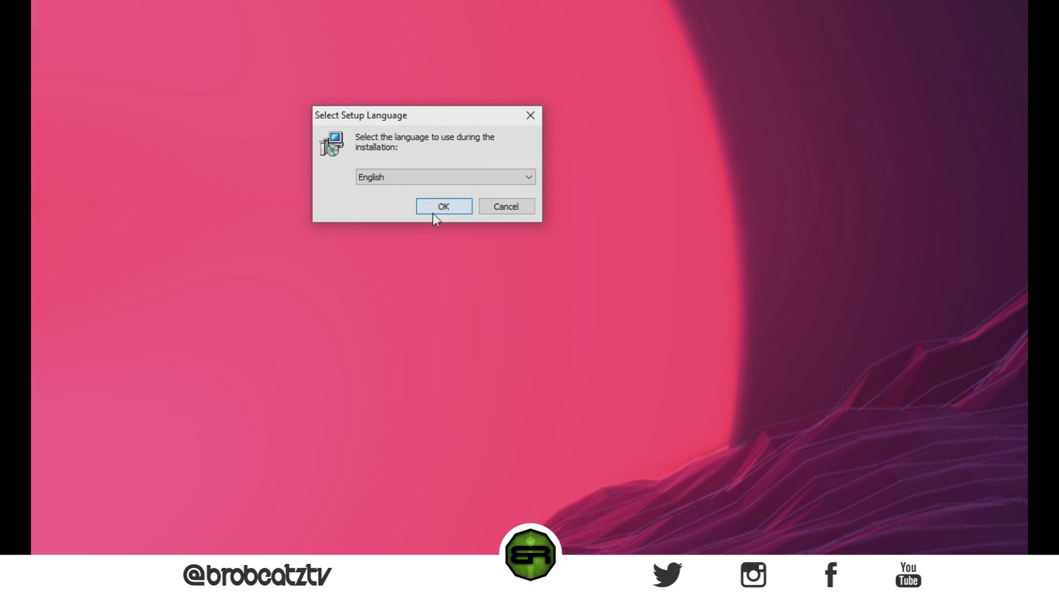
left_click(445, 208)
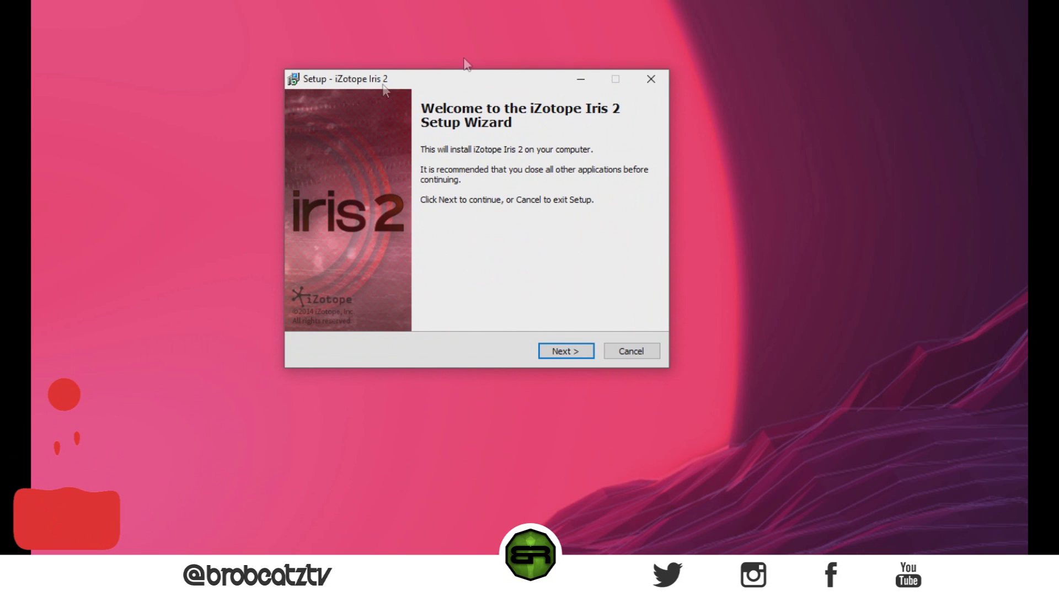
Proceed past the iZotope Iris 2 welcome page and accept the license agreement
left_click(566, 353)
left_click(369, 304)
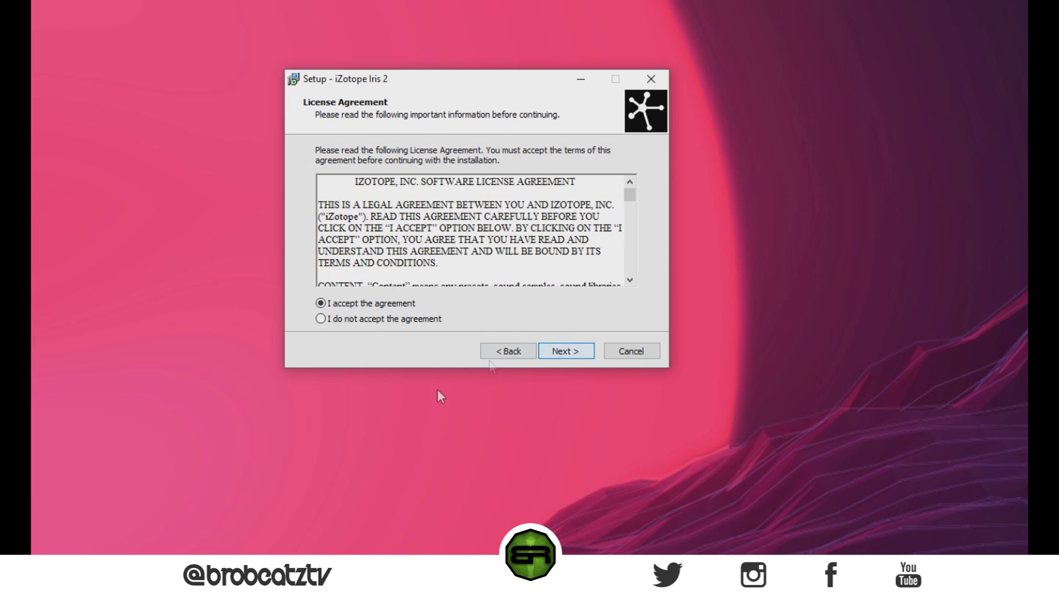
left_click(577, 352)
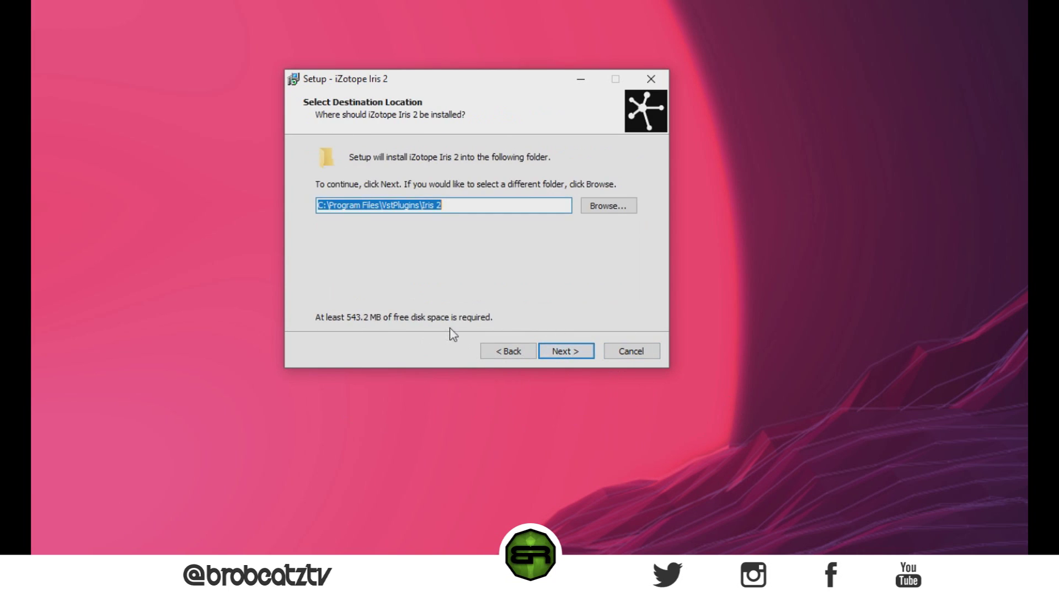
left_click(464, 205)
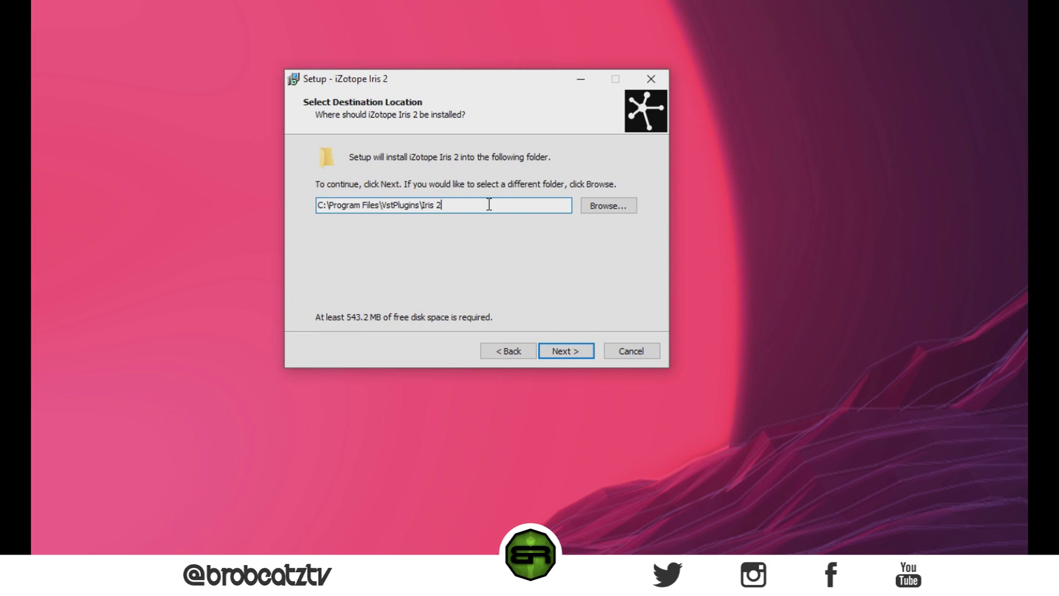
left_click_drag(489, 204, 303, 213)
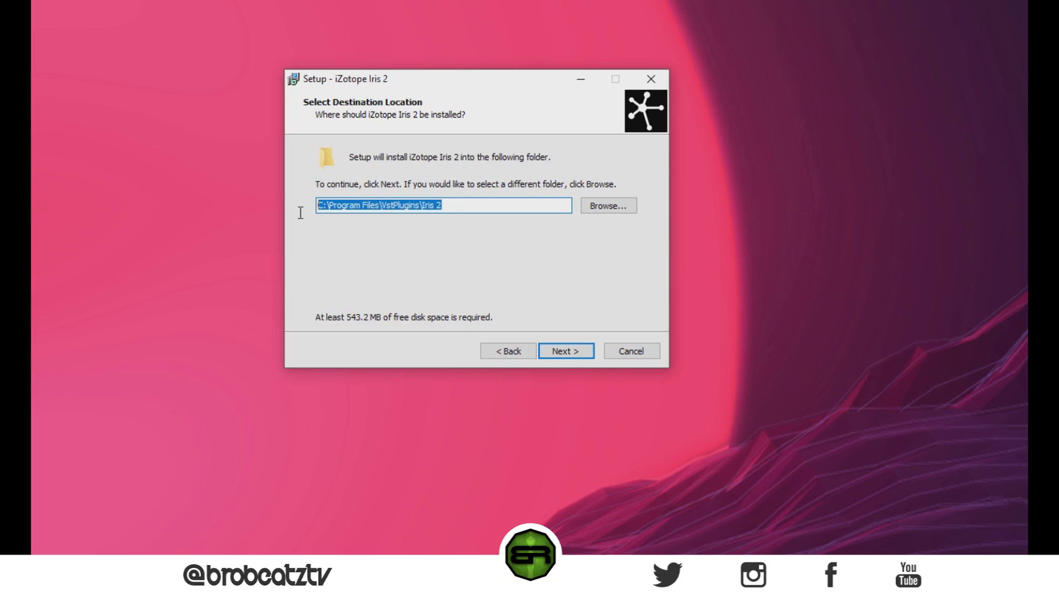
left_click(466, 209)
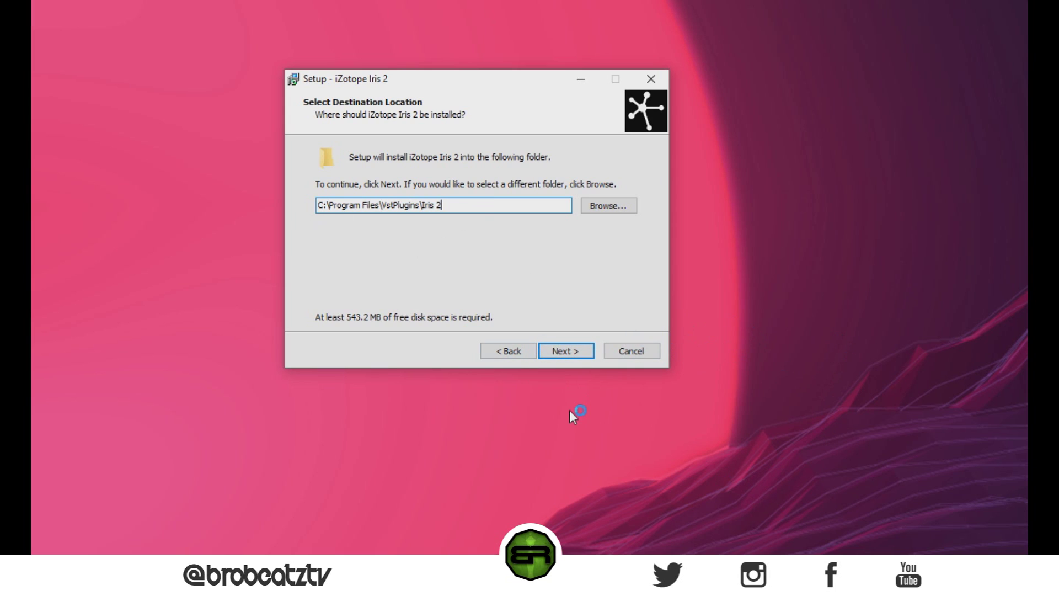
Browse for the Iris 2 destination folder and collapse Program Files to examine the main folders on the C: drive
left_click(593, 205)
scroll(485, 236, "down", 1)
scroll(475, 232, "up", 15)
scroll(473, 236, "up", 15)
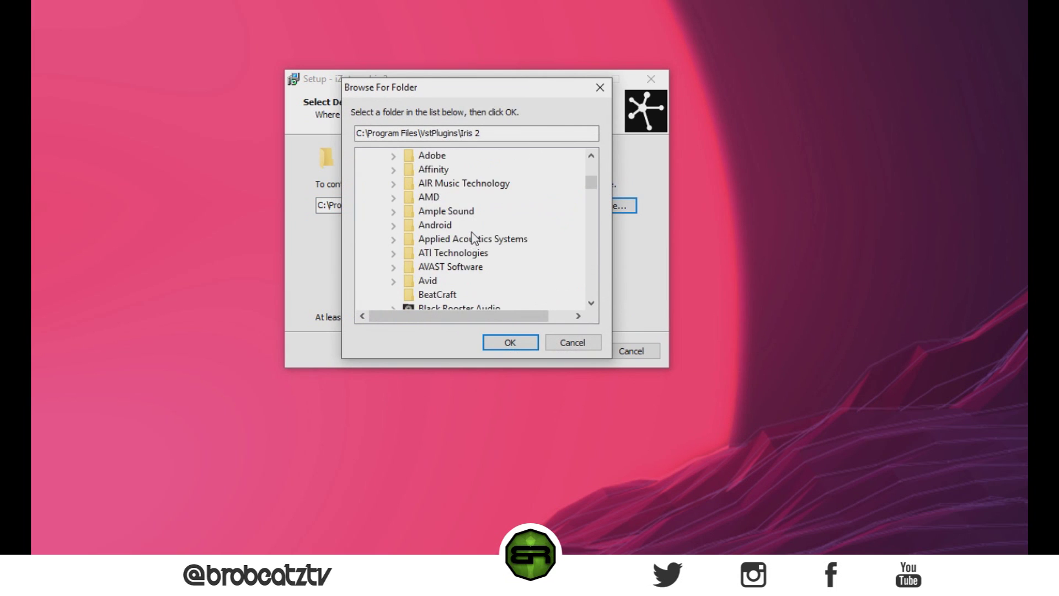
scroll(458, 229, "down", 1)
left_click(379, 170)
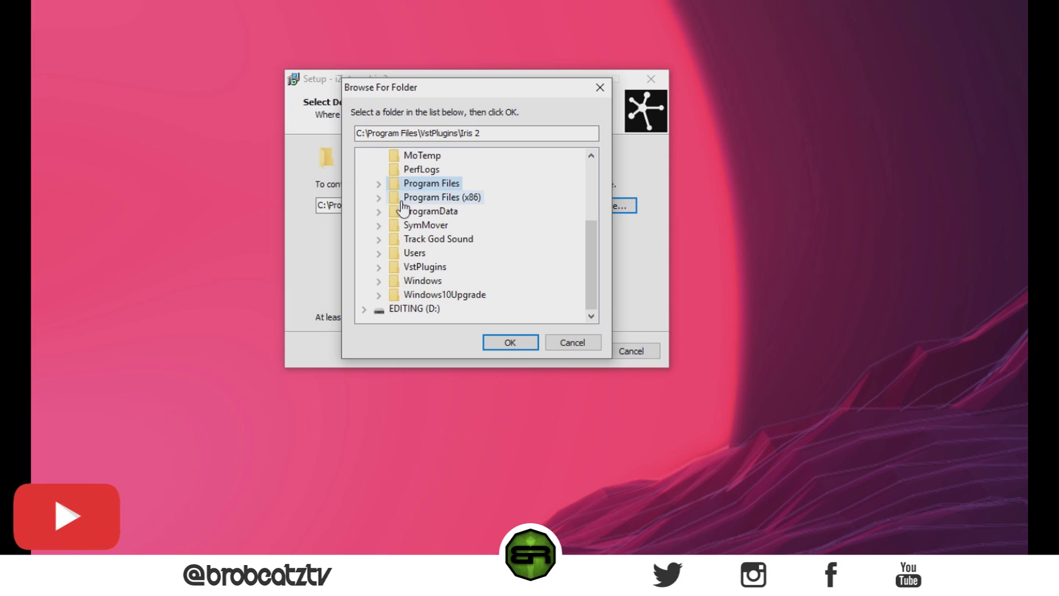
scroll(395, 212, "up", 1)
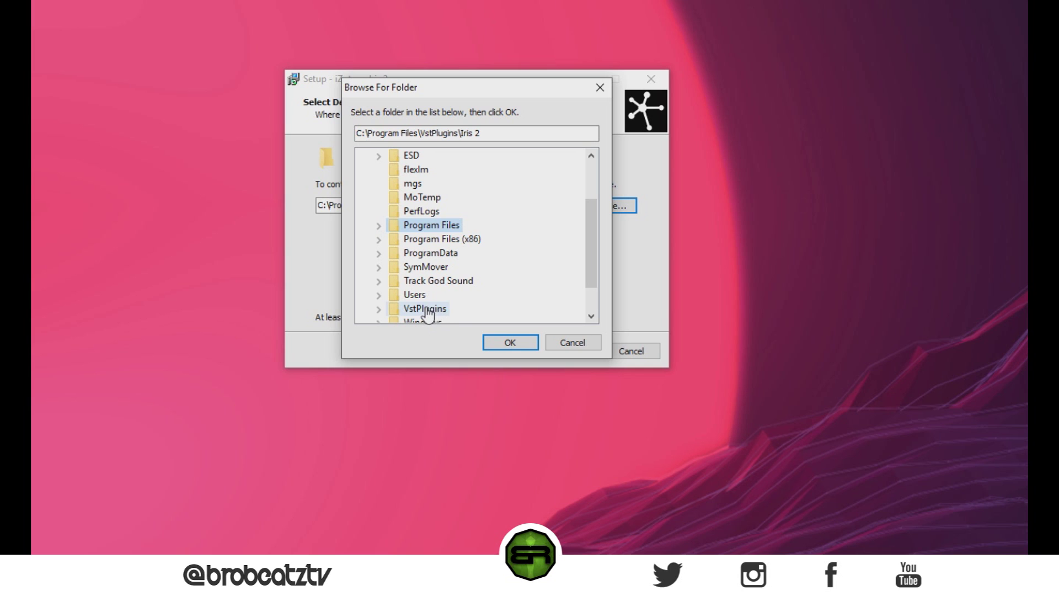
Expand Program Files and examine its Steinberg and VstPlugins folders as possible 64-bit plugin destinations
left_click(380, 226)
scroll(398, 233, "down", 5)
scroll(400, 238, "down", 10)
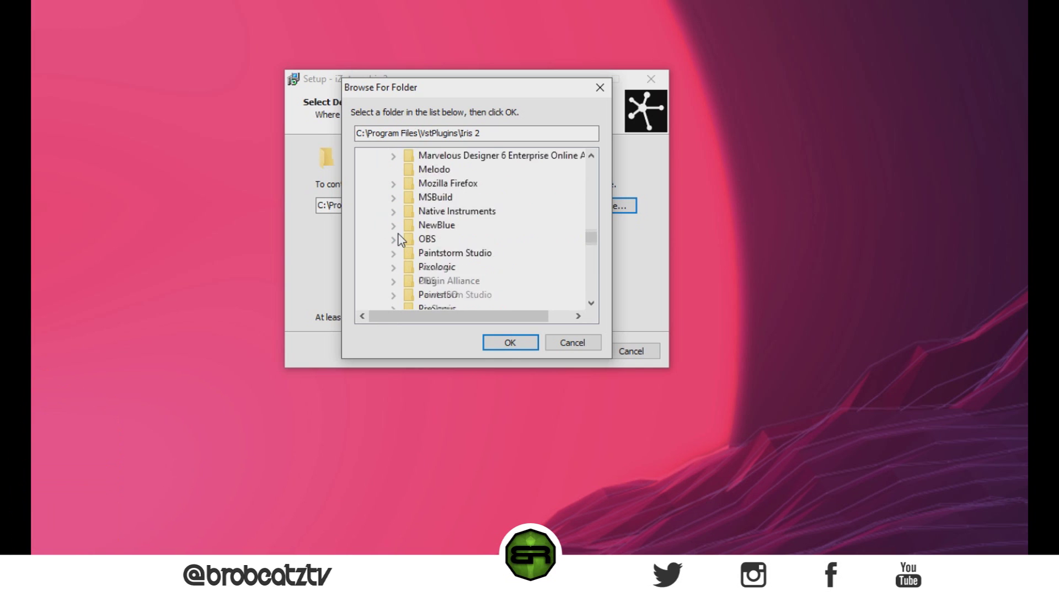
scroll(402, 245, "down", 1)
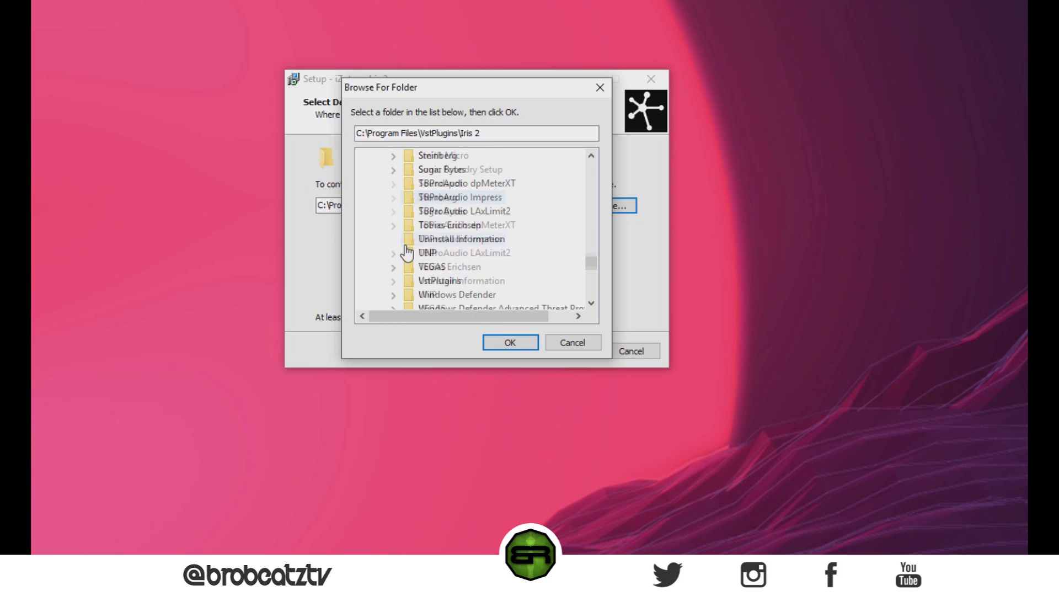
left_click(426, 280)
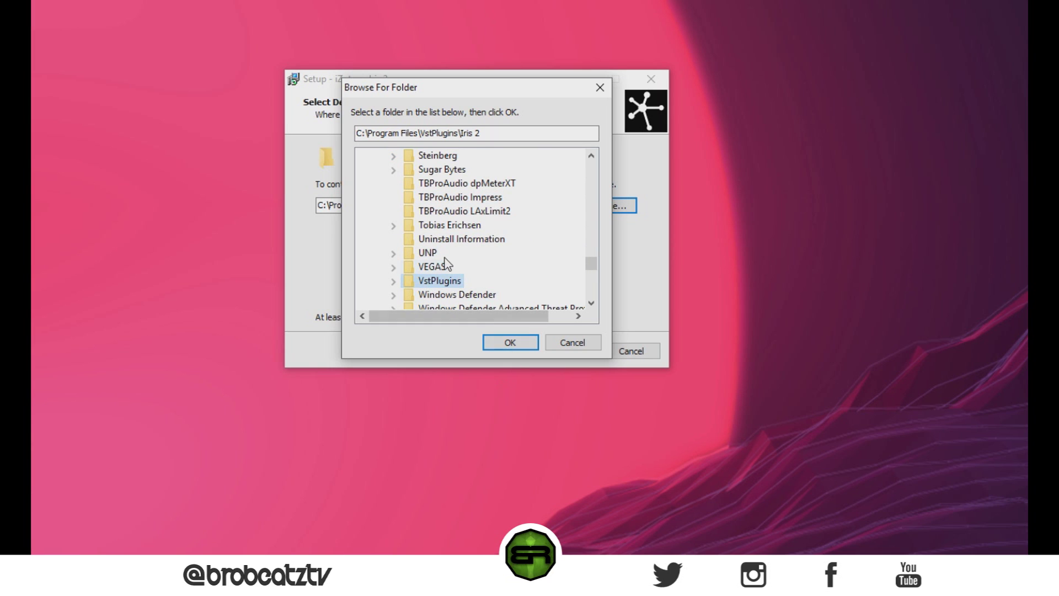
scroll(444, 266, "up", 1)
mouse_move(496, 134)
left_mouse_down()
mouse_move(401, 144)
mouse_move(508, 147)
left_mouse_up()
left_click(421, 202)
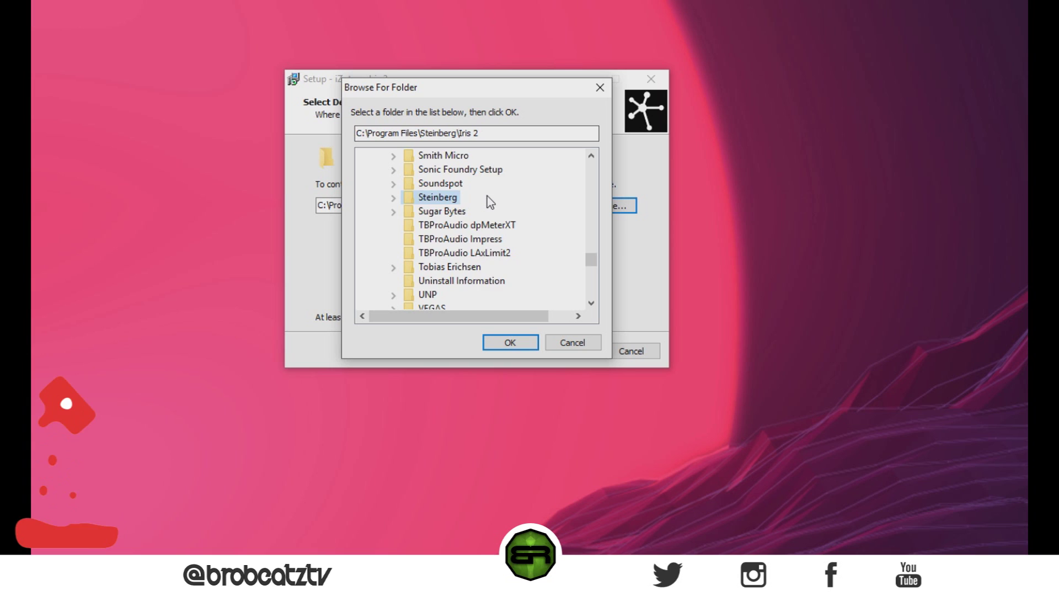
scroll(490, 202, "down", 1)
left_click(436, 282)
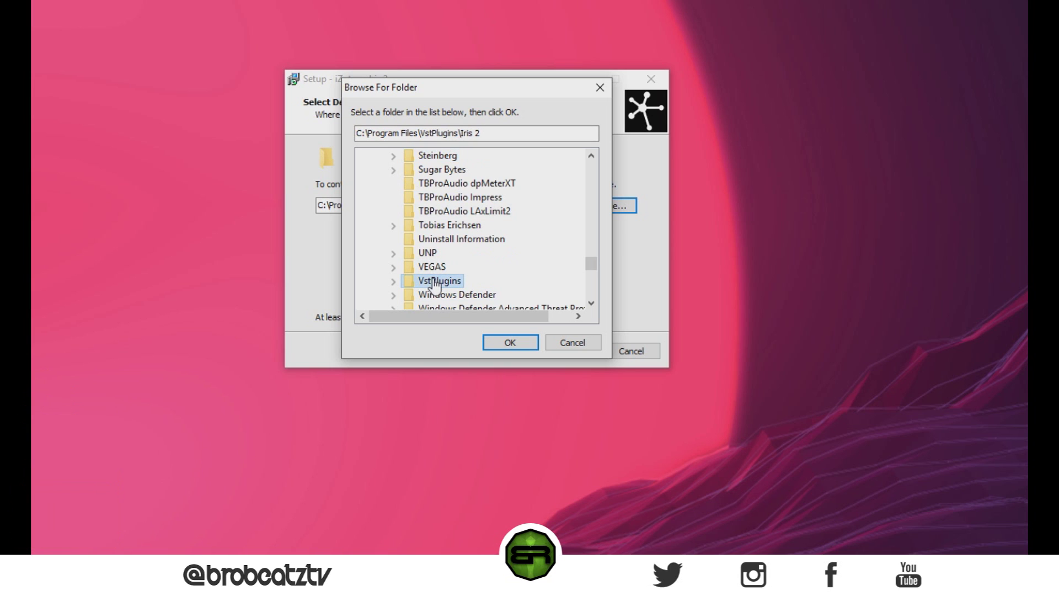
Examine the Steinberg and VstPlugins folders inside Program Files (x86), and cancel the folder selection
scroll(470, 255, "up", 15)
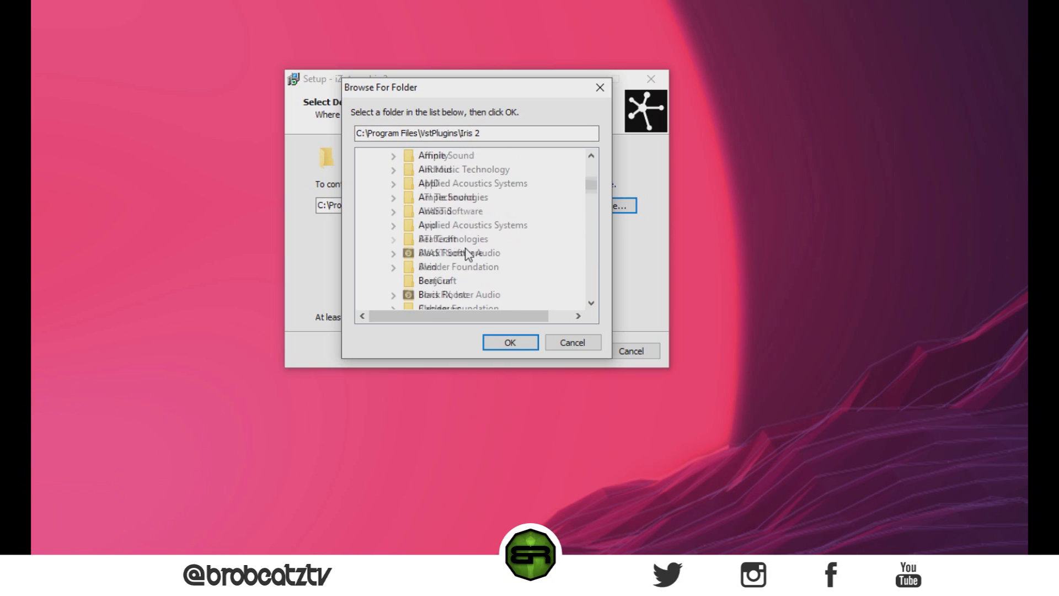
scroll(468, 258, "up", 5)
scroll(469, 258, "down", 1)
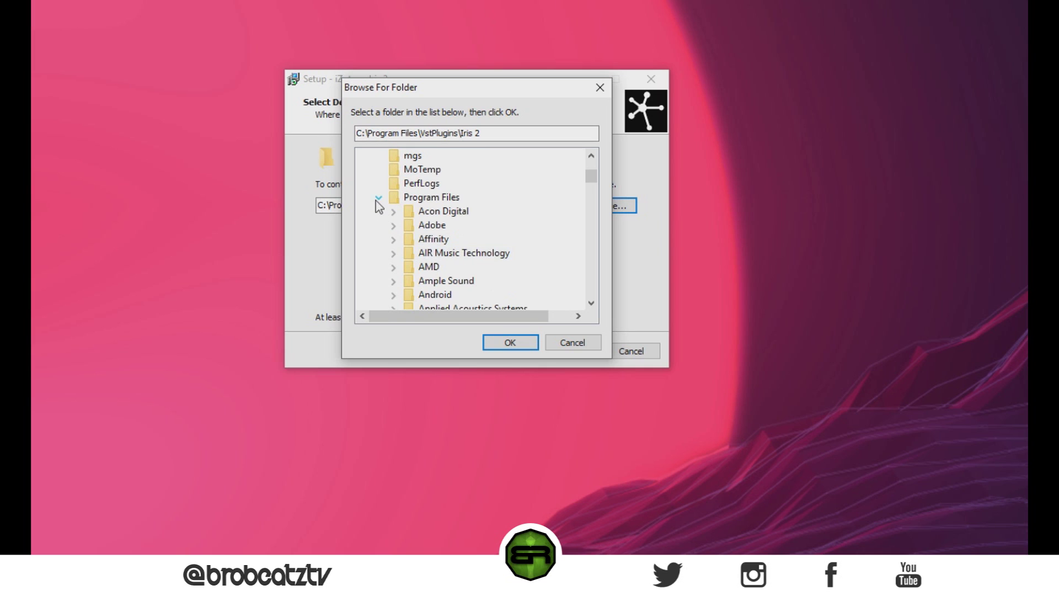
left_click(378, 199)
left_click(403, 214)
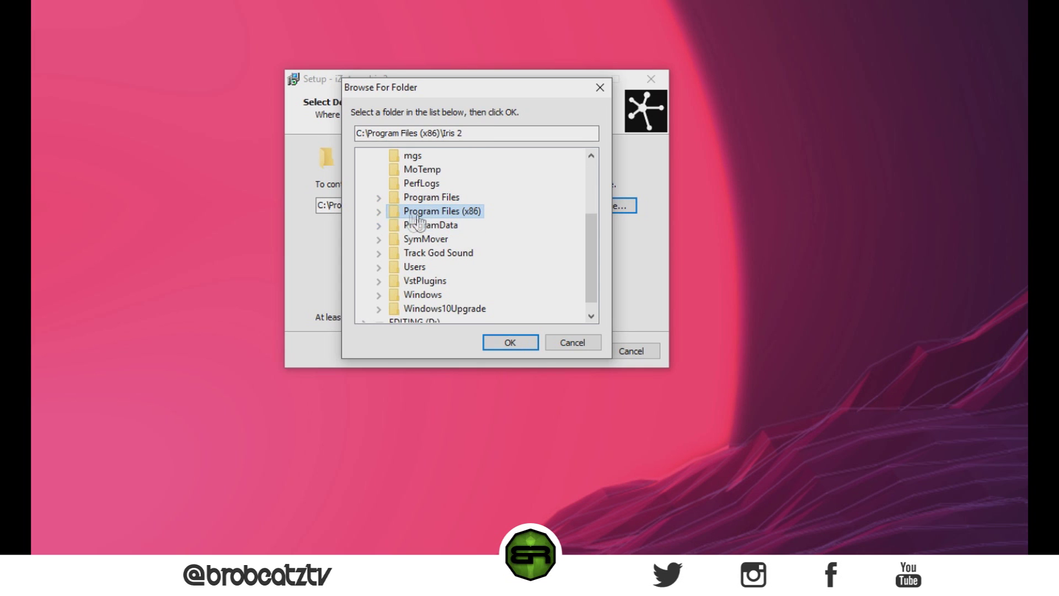
left_click(378, 212)
scroll(420, 218, "down", 20)
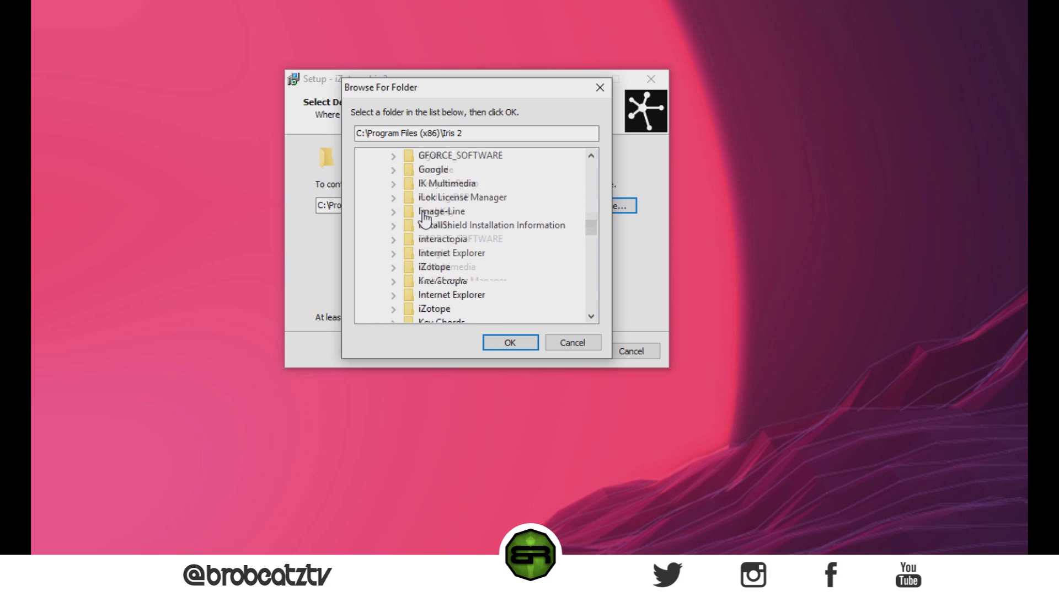
scroll(421, 221, "down", 6)
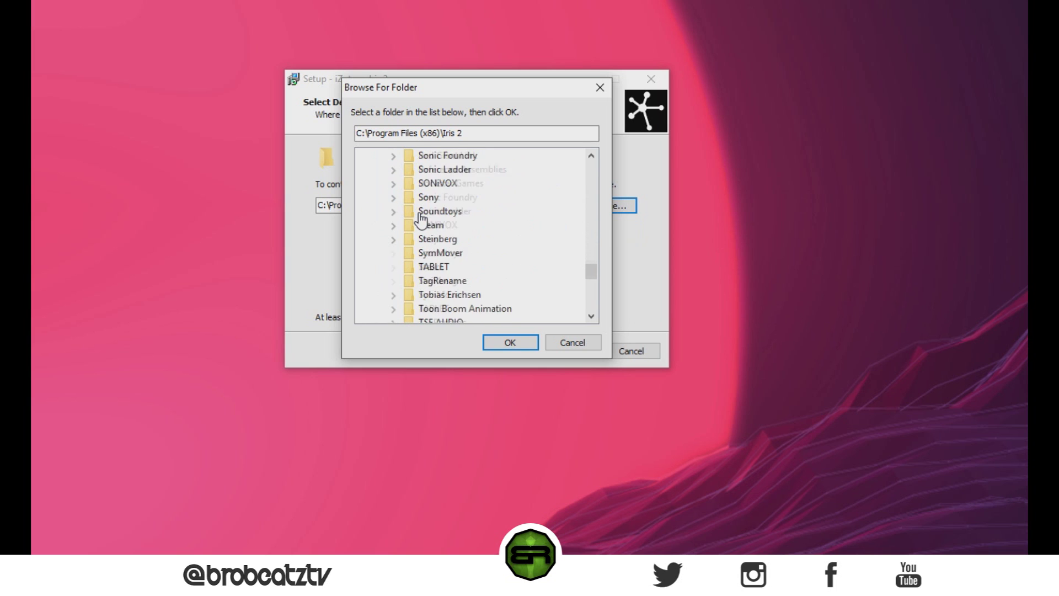
scroll(423, 243, "up", 3)
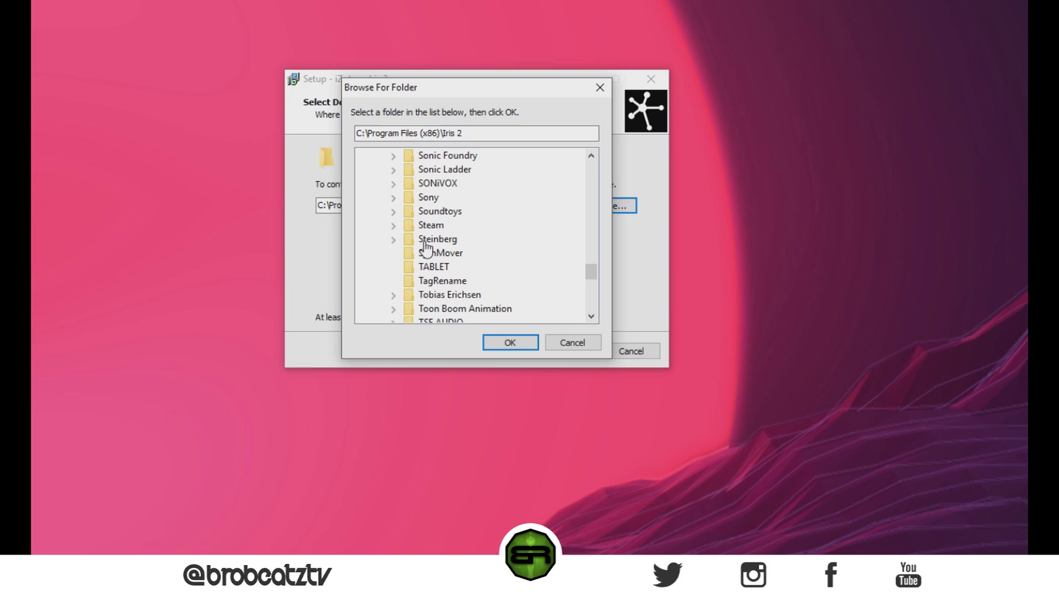
left_click(437, 239)
scroll(438, 243, "down", 2)
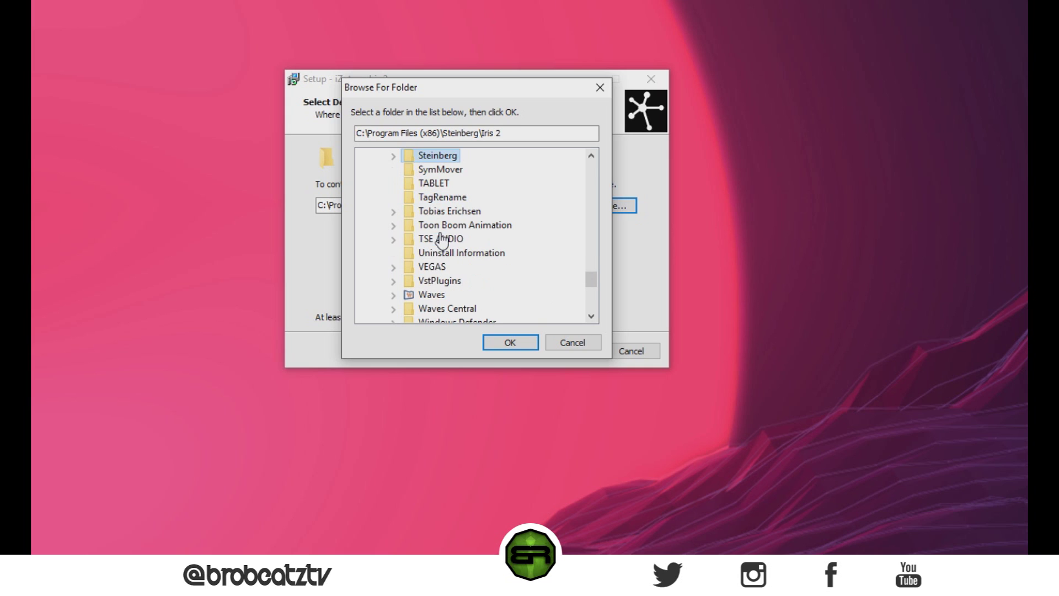
left_click(435, 282)
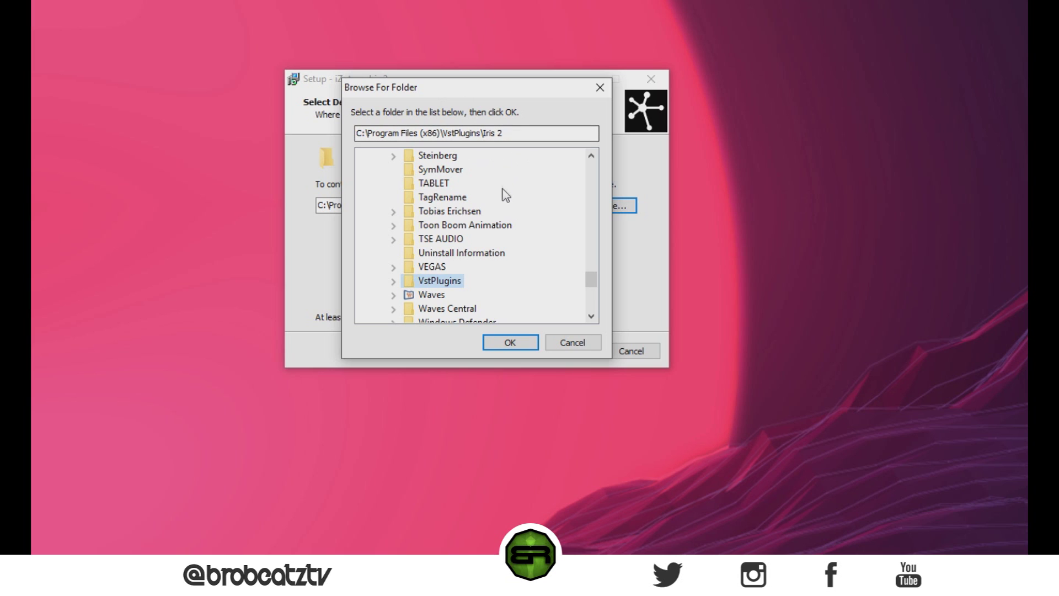
left_click(461, 284)
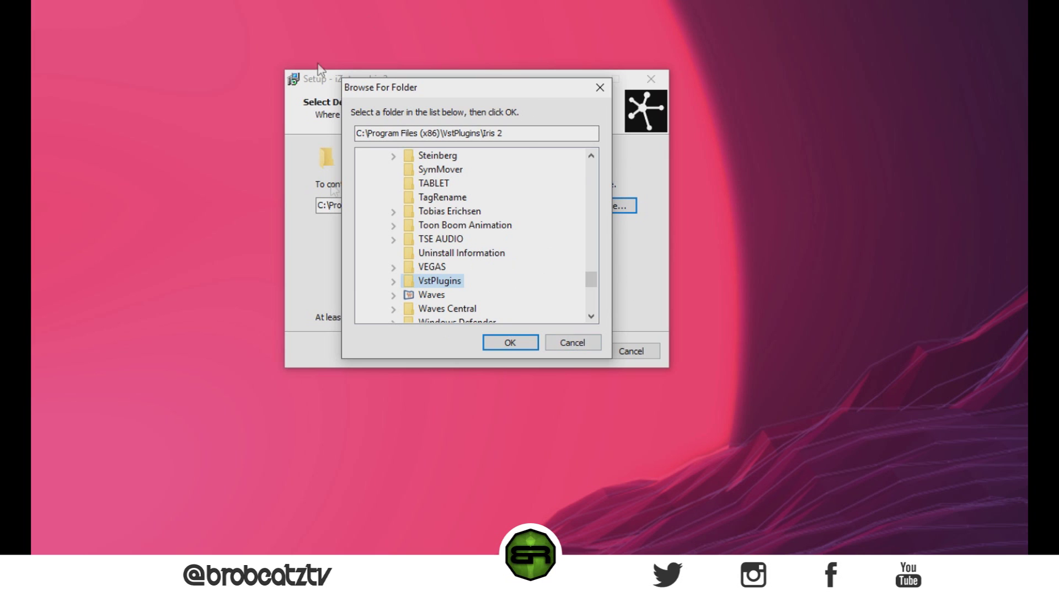
left_click(569, 342)
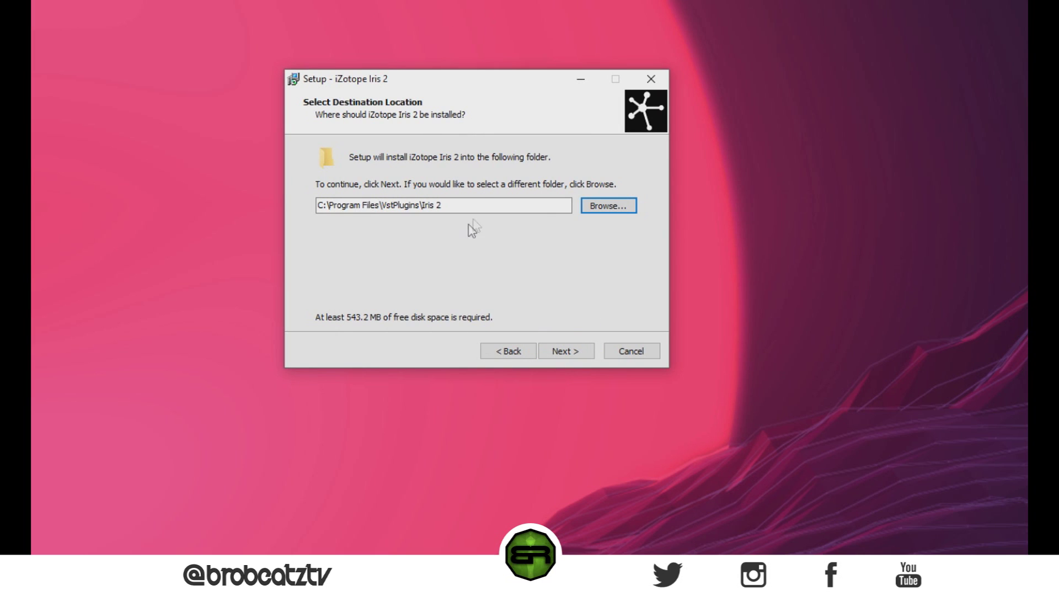
Accept C:\Program Files\VstPlugins\Iris 2 as the destination and keep Full installation with all Iris 2 components
left_click(566, 353)
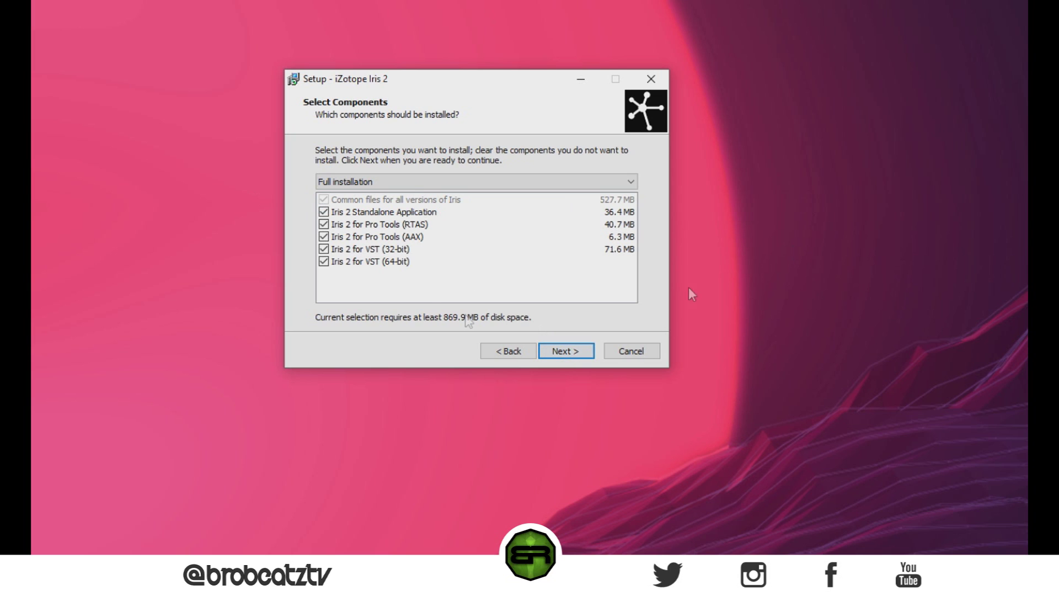
left_click(399, 261)
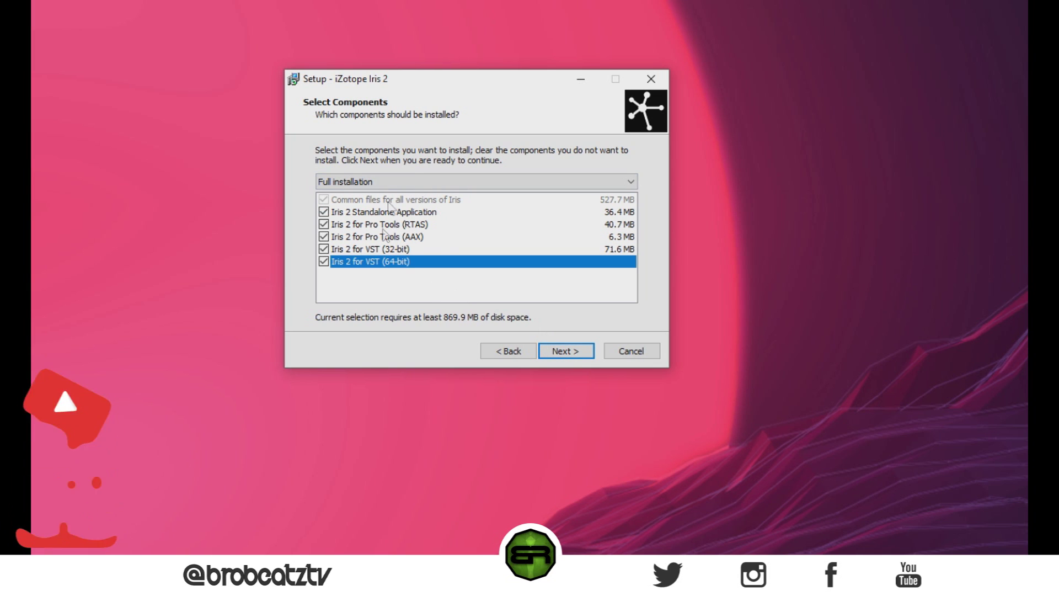
left_click(359, 186)
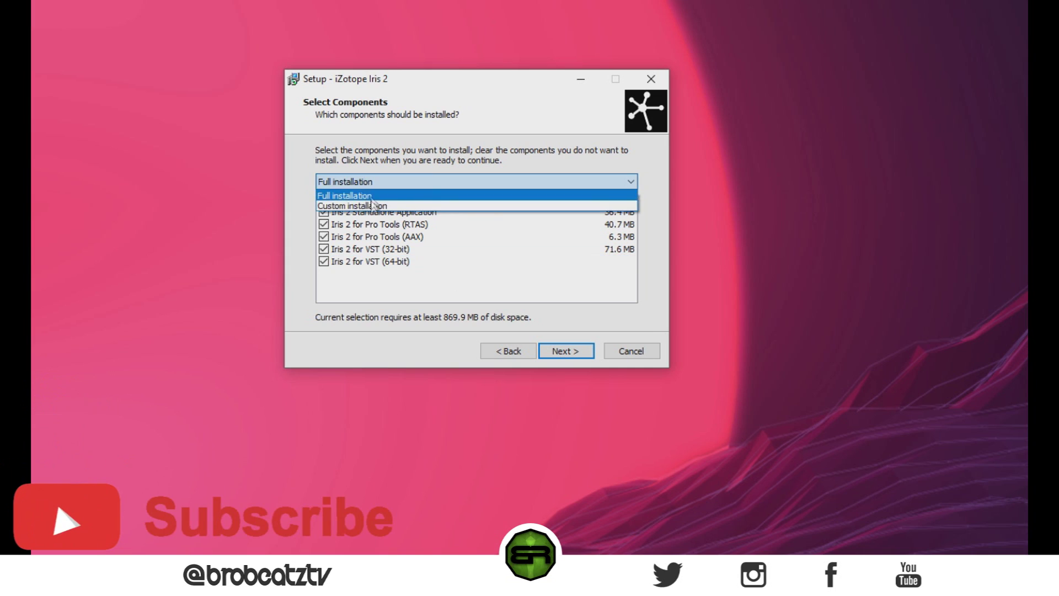
left_click(371, 186)
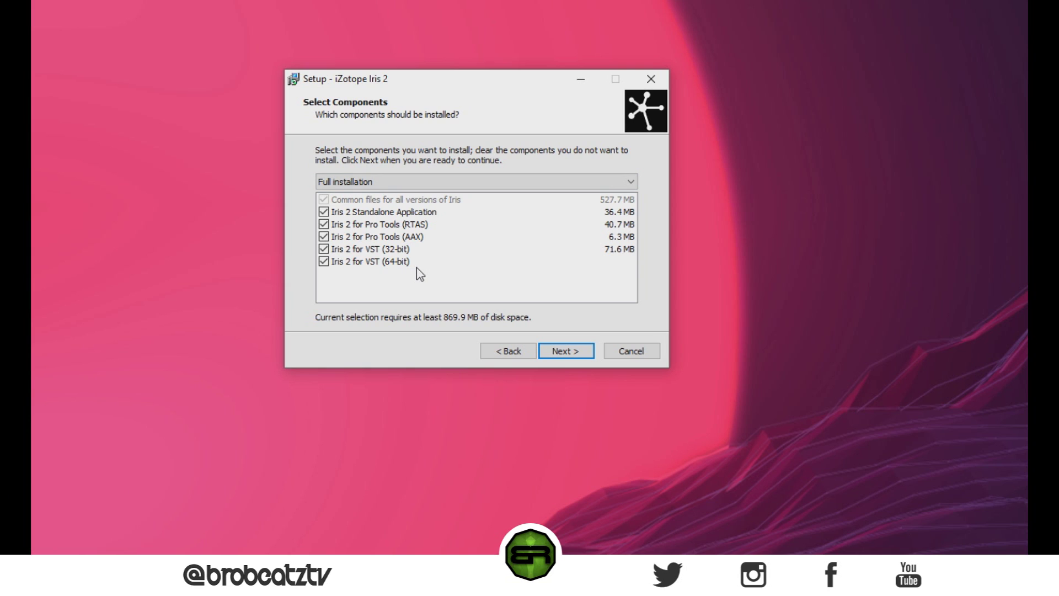
left_click(578, 354)
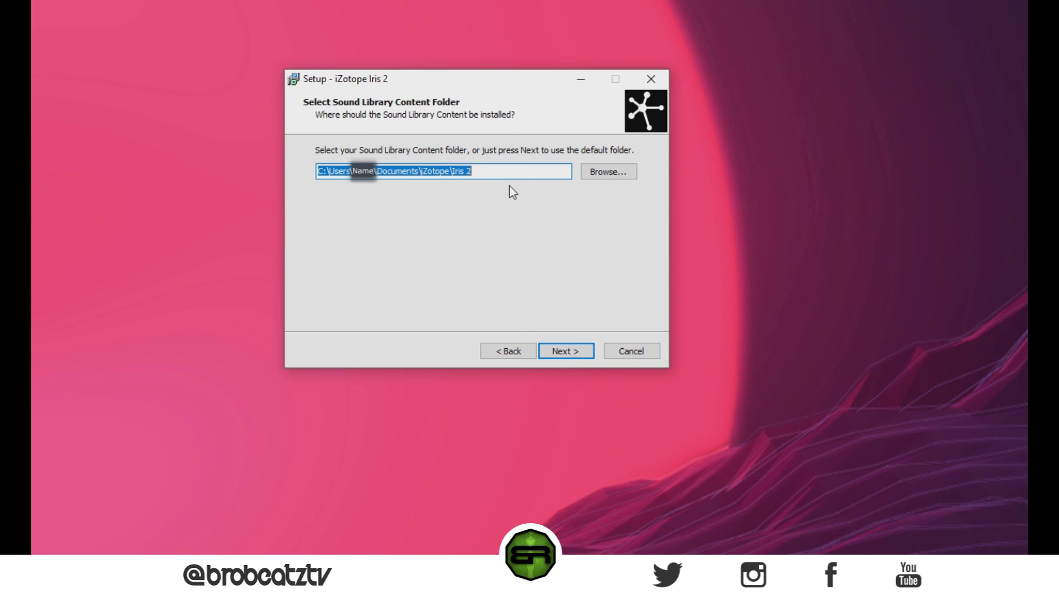
Accept the default Documents\iZotope\Iris 2 folder for the Sound Library Content
left_click(516, 171)
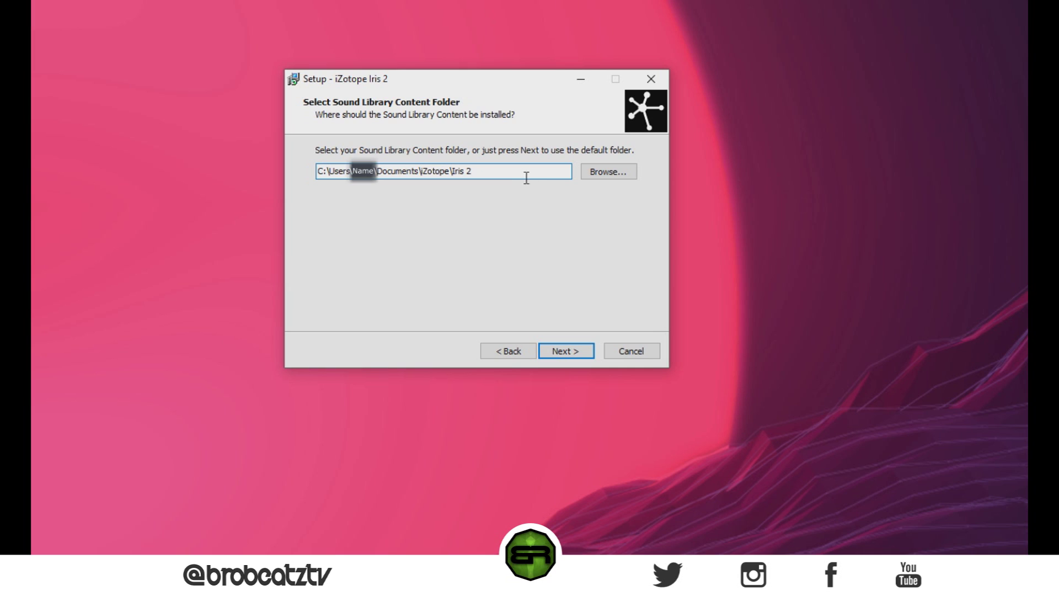
left_click(567, 348)
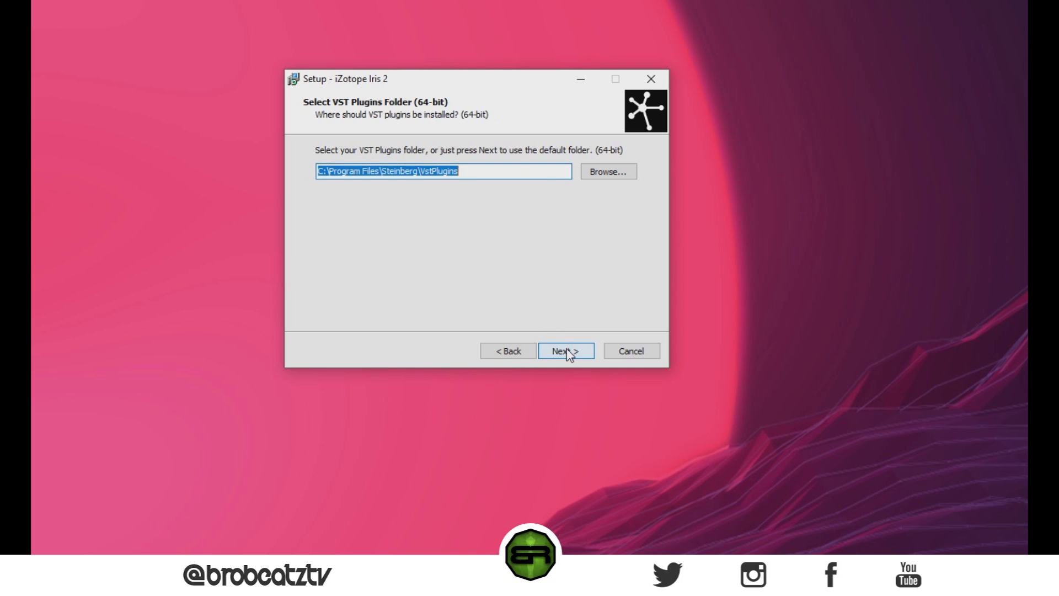
Browse for the 64-bit VST plugins folder and set it to C:\Program Files\VstPlugins
left_click(377, 171)
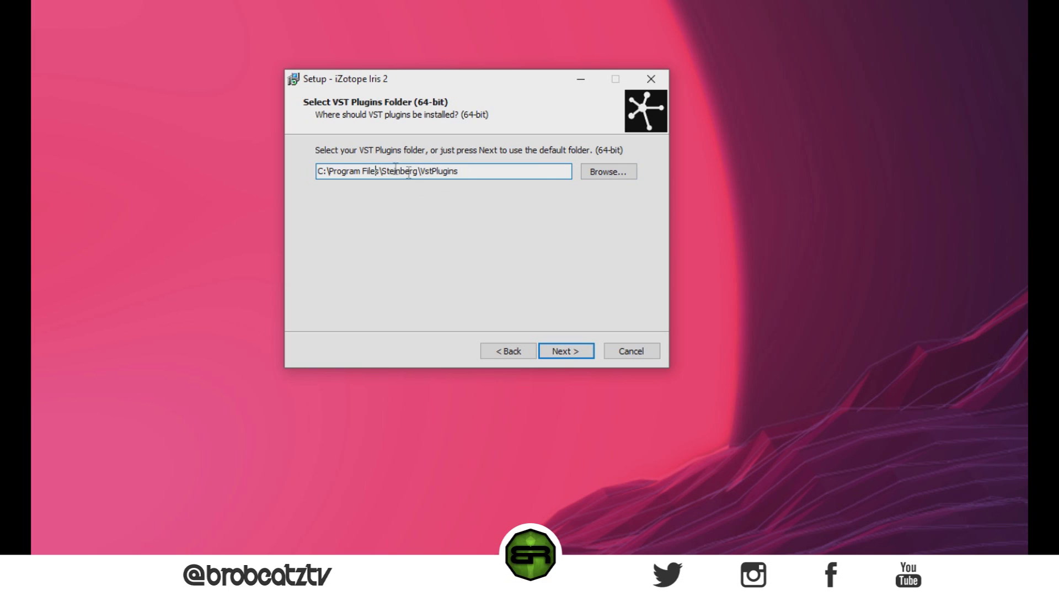
left_click(504, 172)
left_click(611, 172)
scroll(505, 210, "down", 2)
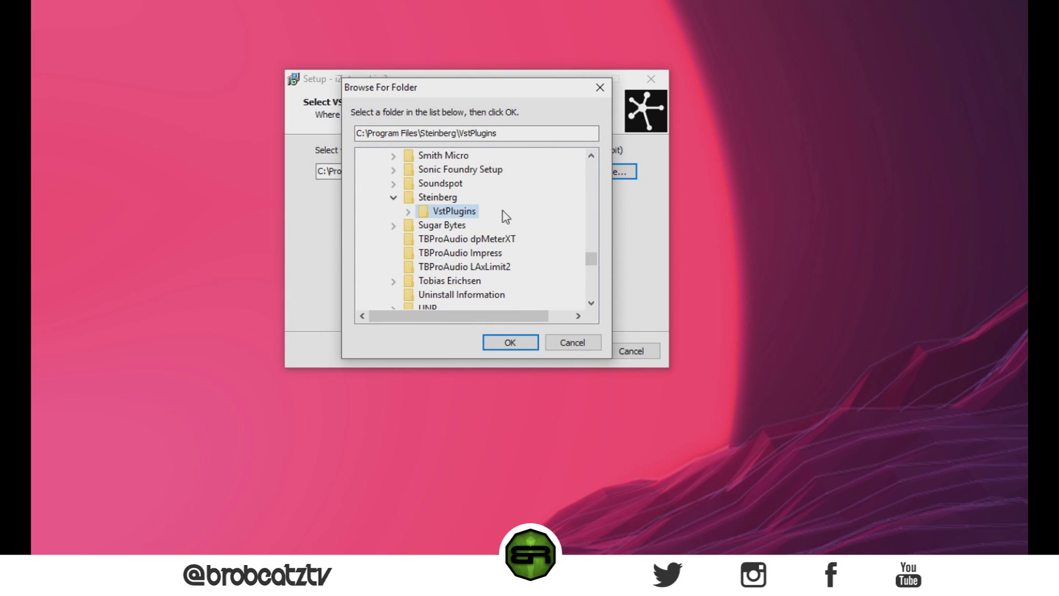
left_click(397, 198)
scroll(410, 206, "up", 2)
scroll(410, 205, "up", 2)
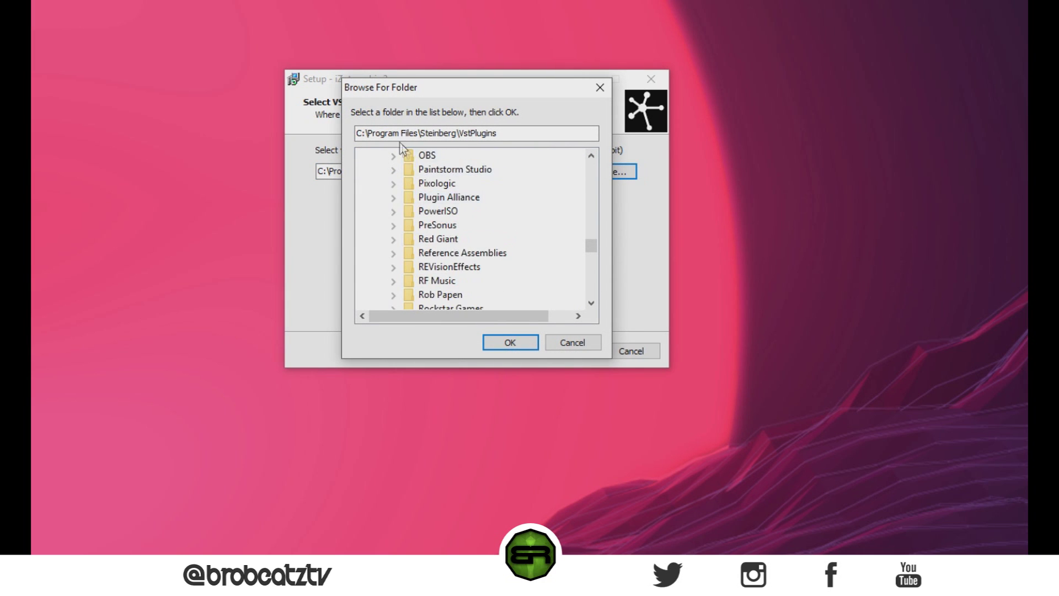
scroll(419, 232, "down", 5)
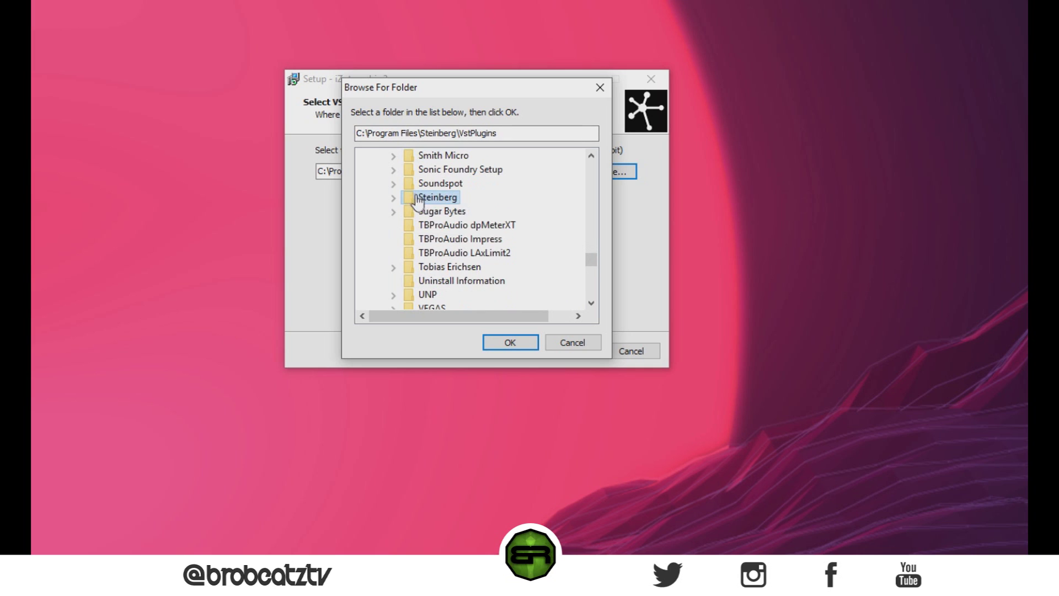
scroll(428, 259, "down", 1)
left_click(436, 281)
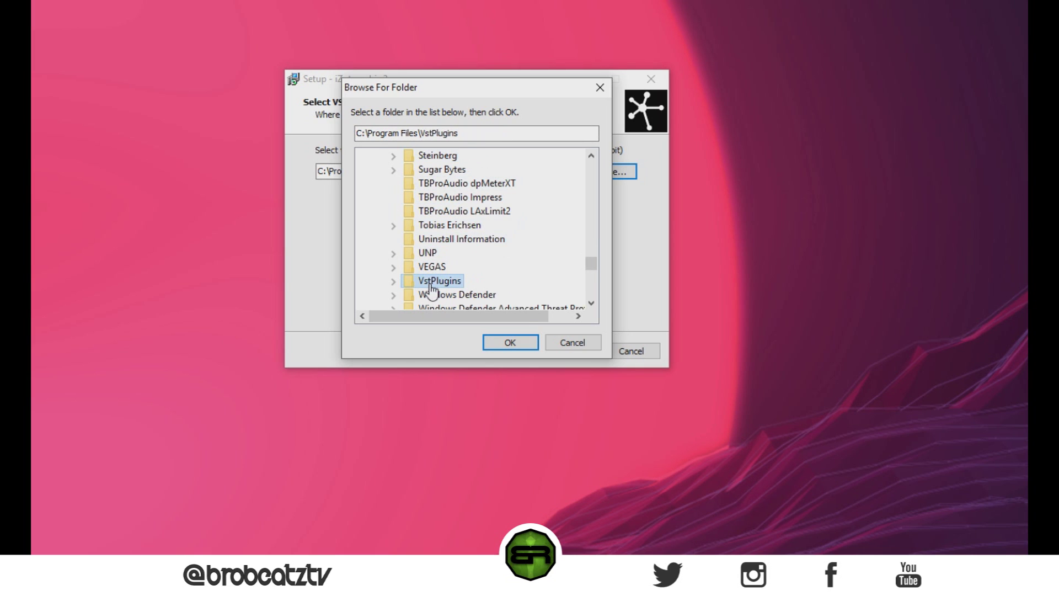
left_click(510, 342)
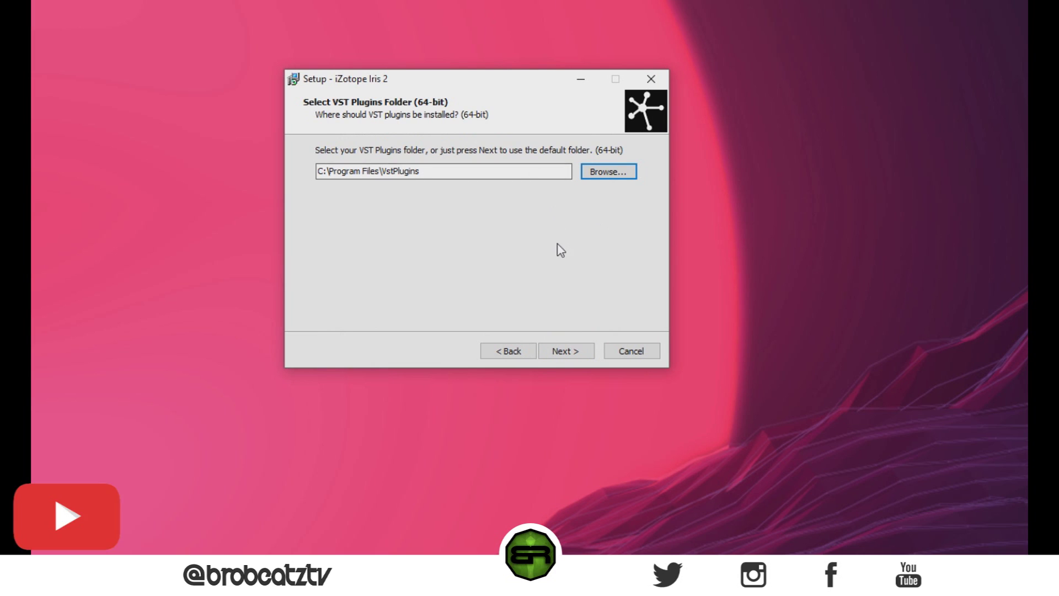
left_click(491, 174)
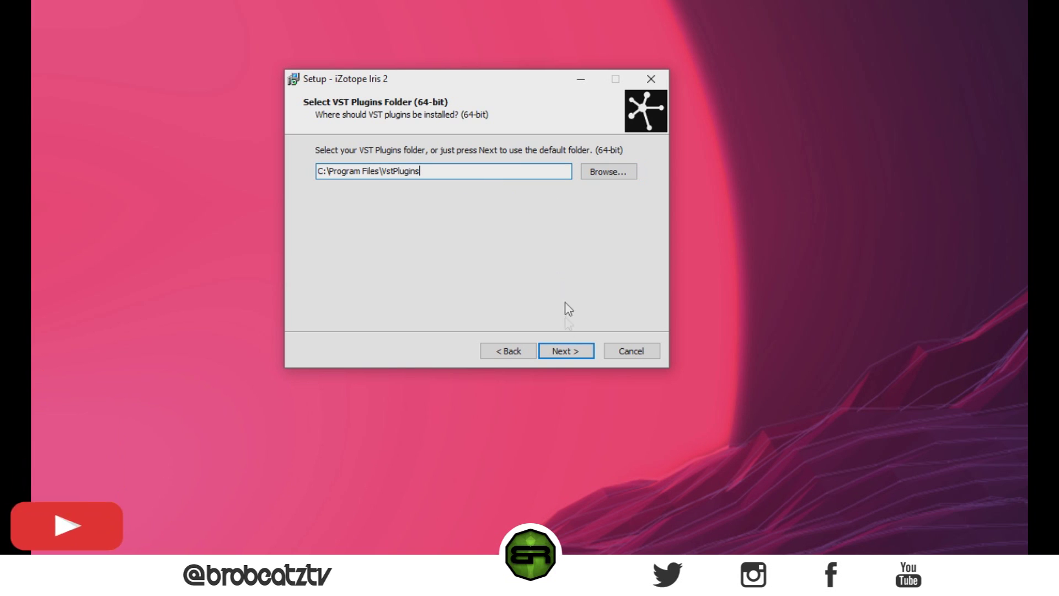
Accept the 64-bit VST plugins folder and set the 32-bit VST plugins folder to C:\Program Files (x86)\VstPlugins
left_click(566, 351)
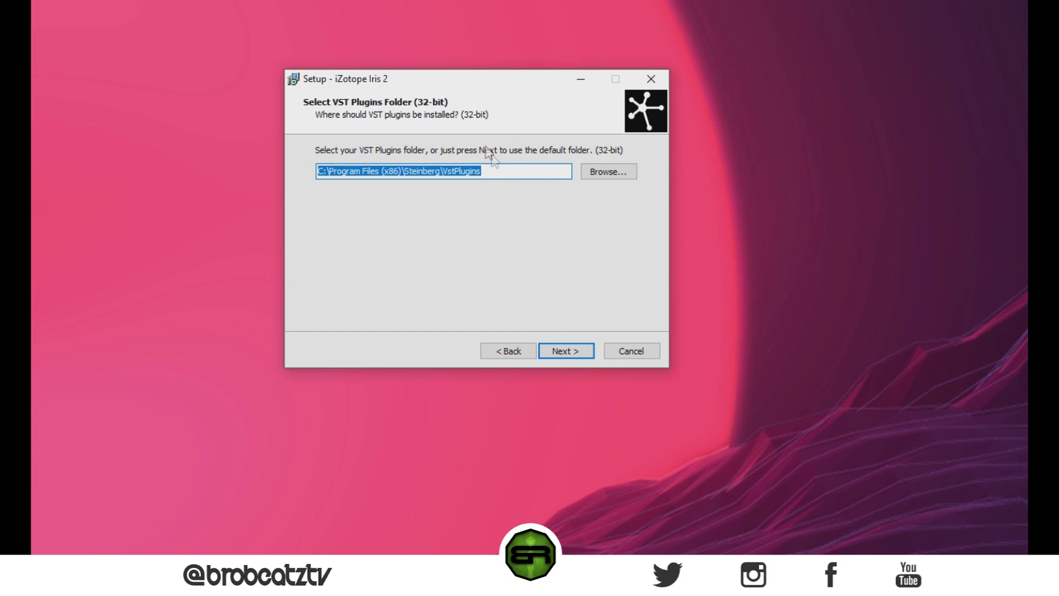
left_click_drag(441, 173, 405, 179)
key("BackSpace")
key("BackSpace")
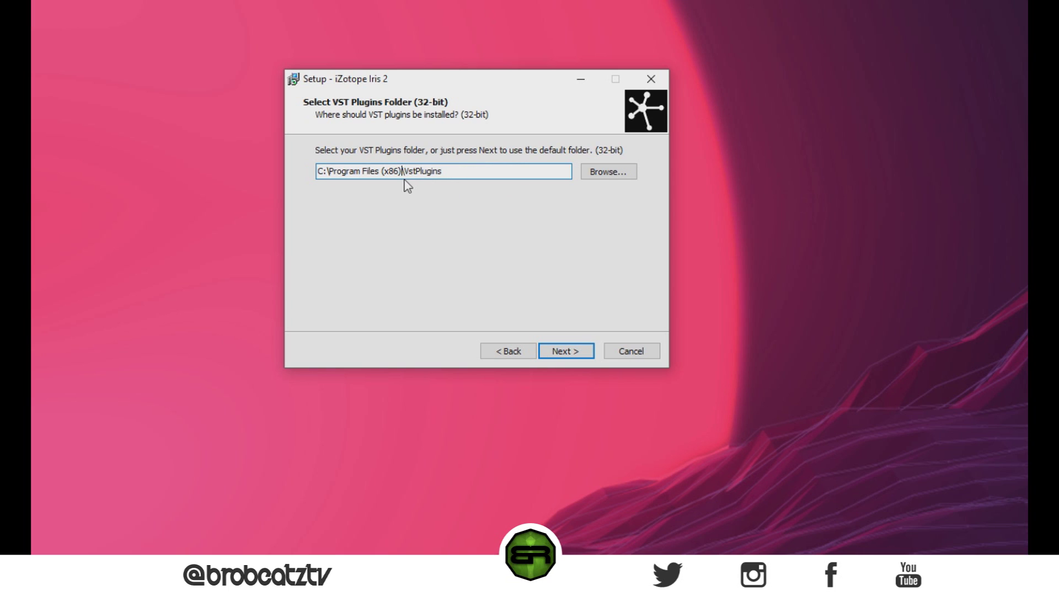
left_click(563, 351)
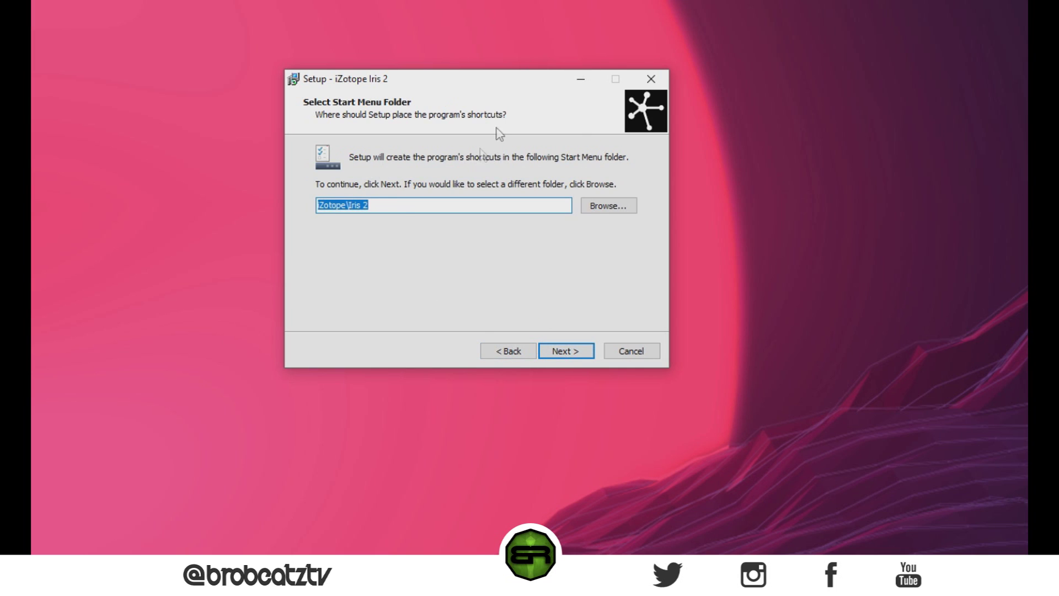
Accept the iZotope\Iris 2 Start Menu folder and default additional tasks, review the setup summary, and start the installation
left_click(572, 352)
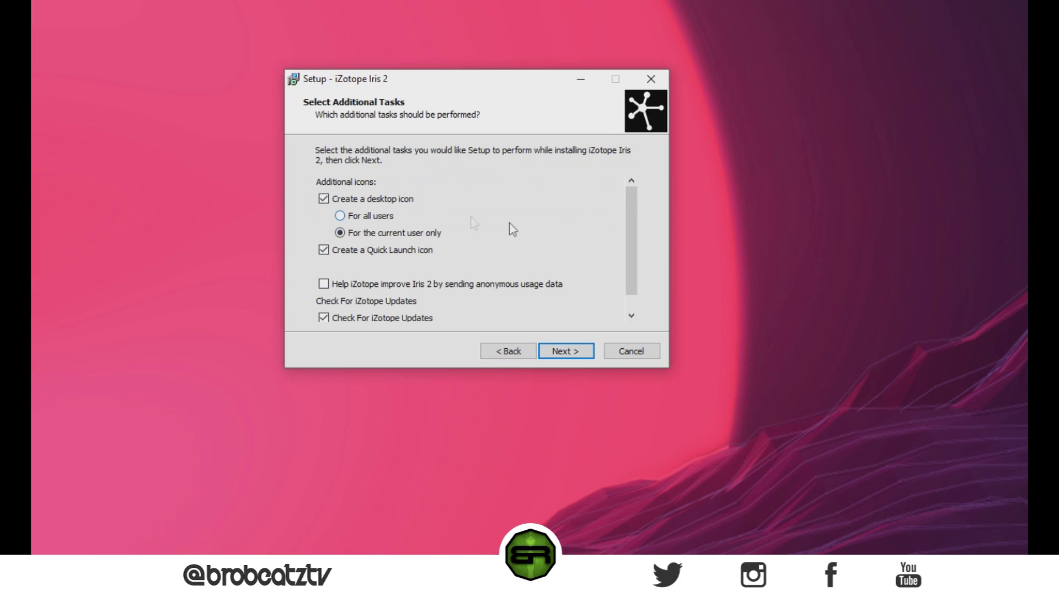
left_click(561, 351)
scroll(405, 266, "down", 3)
scroll(404, 265, "up", 5)
scroll(405, 265, "down", 5)
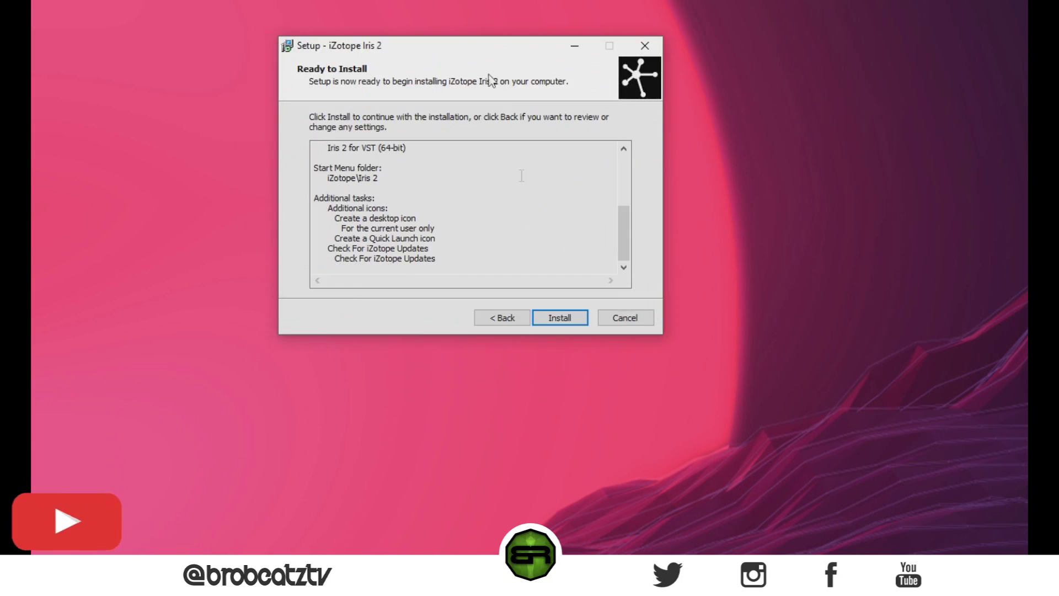
left_click(551, 322)
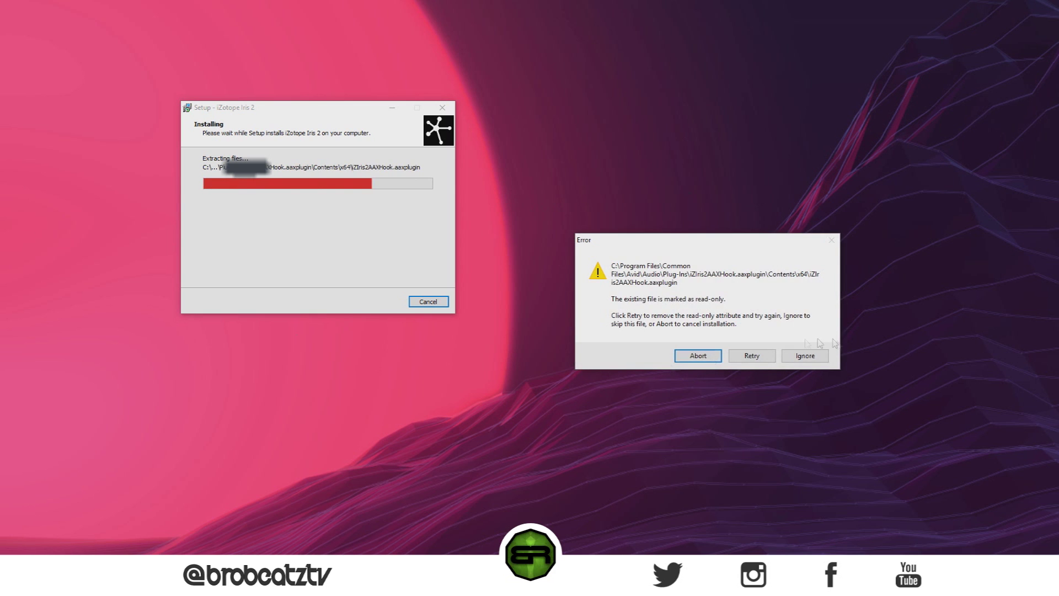
Ignore the read-only iZIris2AAXHook.aaxplugin file and finish the Iris 2 setup with Launch Application turned off
left_click(807, 356)
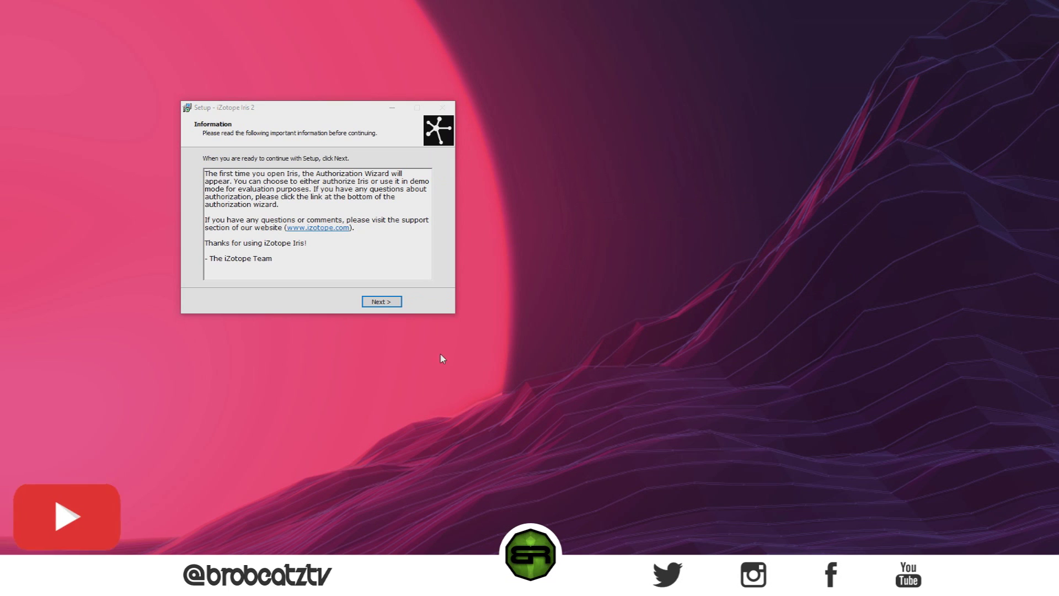
left_click(382, 302)
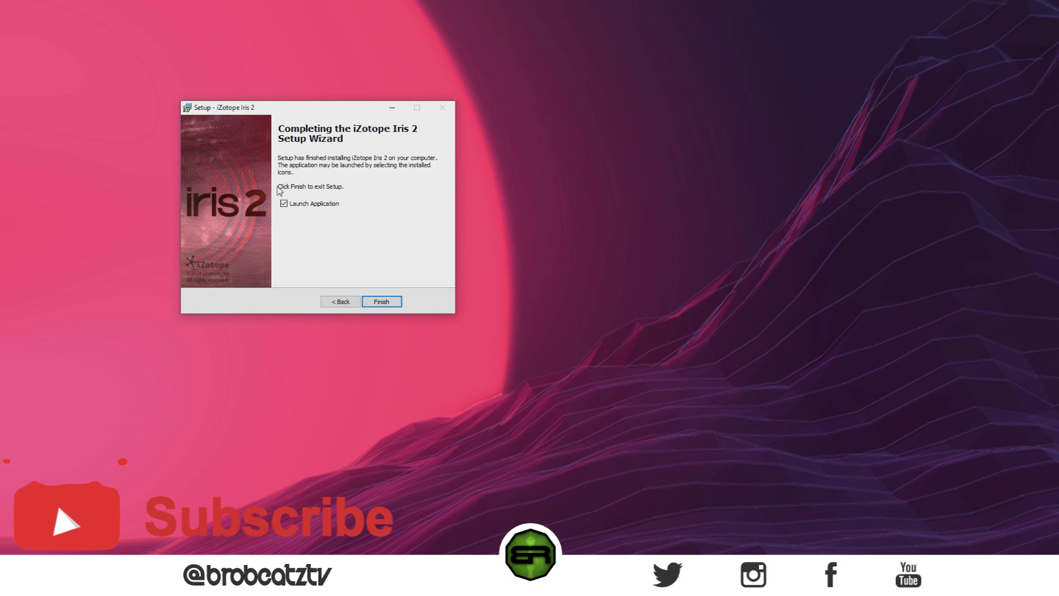
left_click(284, 203)
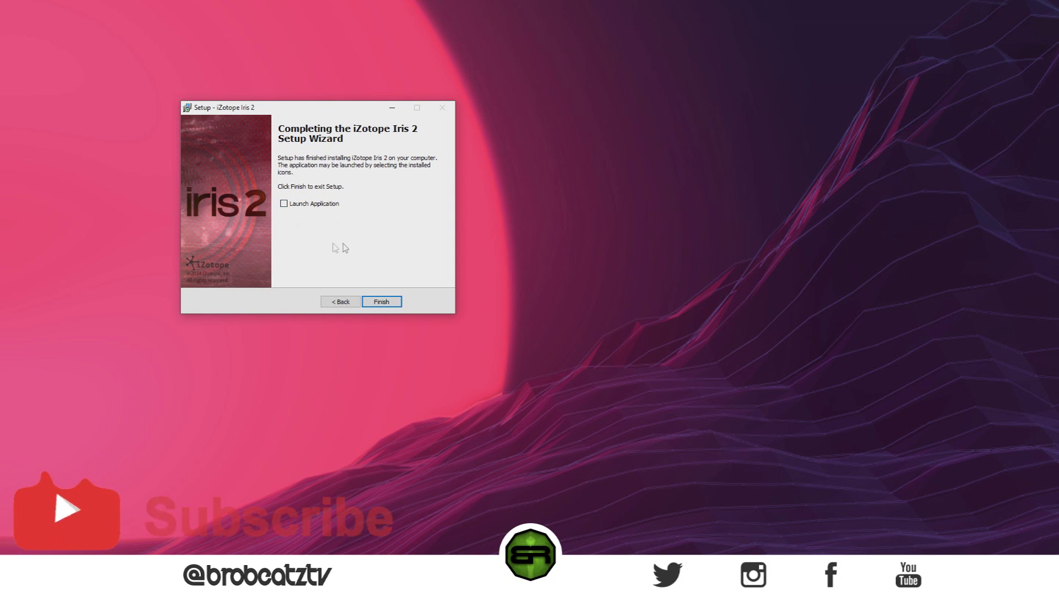
left_click(381, 302)
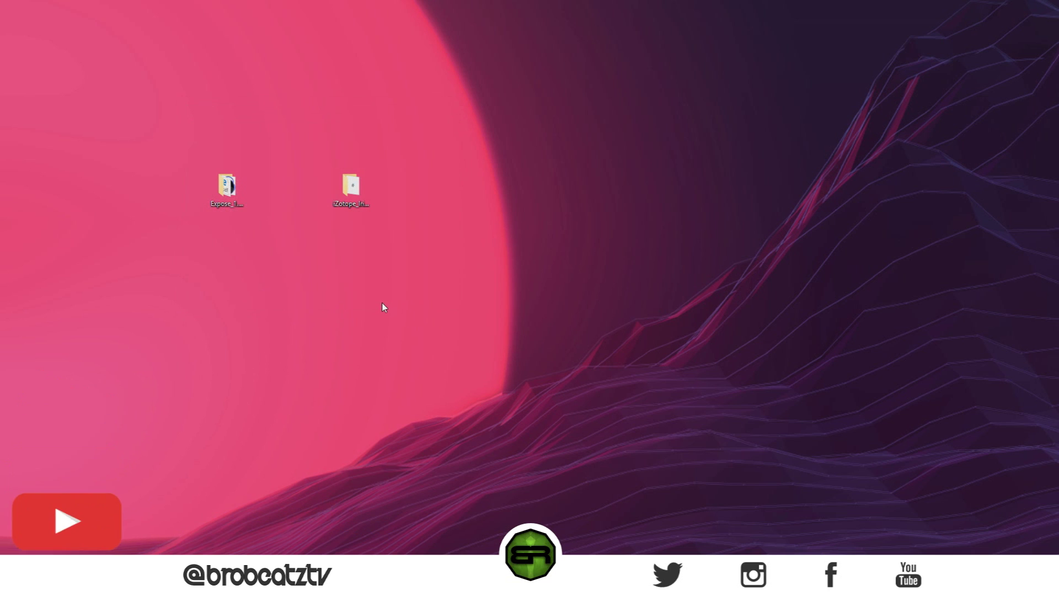
Delete the Expose and iZotope Iris installer folders from the desktop
left_click_drag(413, 157, 212, 218)
key("Delete")
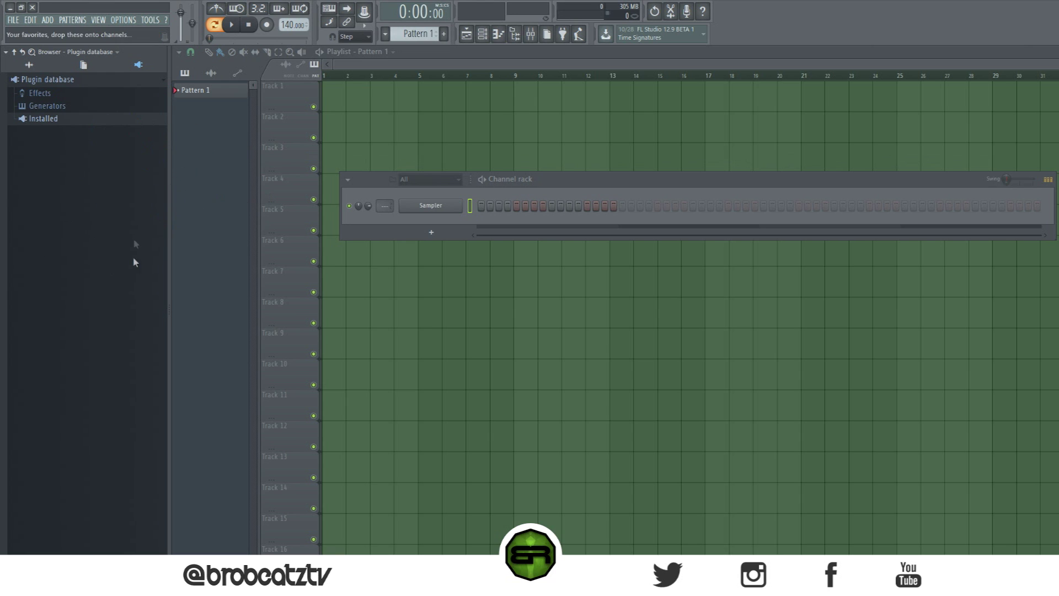
Switch to FL Studio and refresh its plugin list with a fast scan
left_click(47, 20)
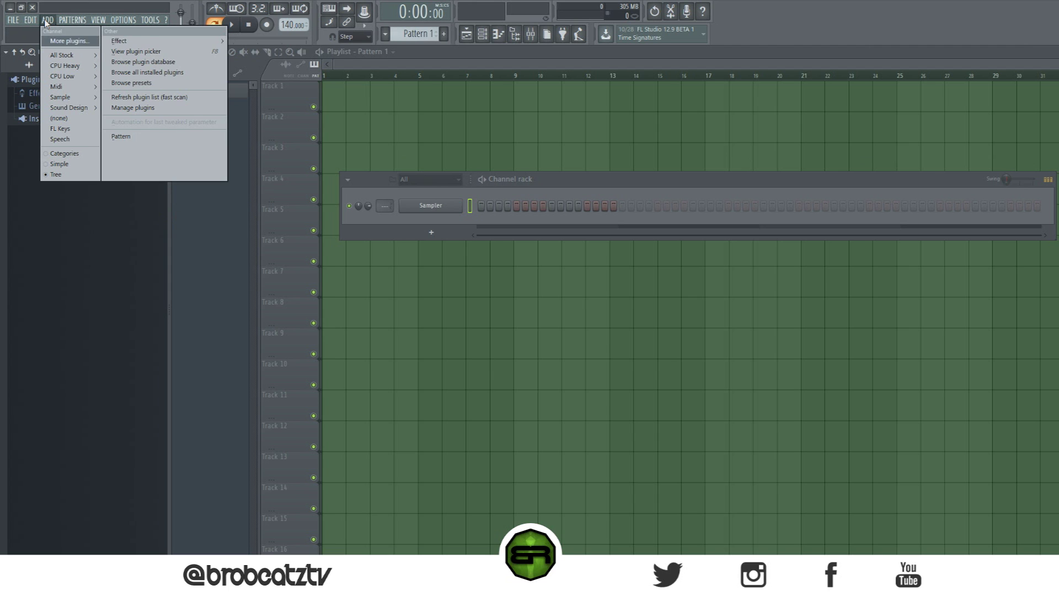
left_click(179, 97)
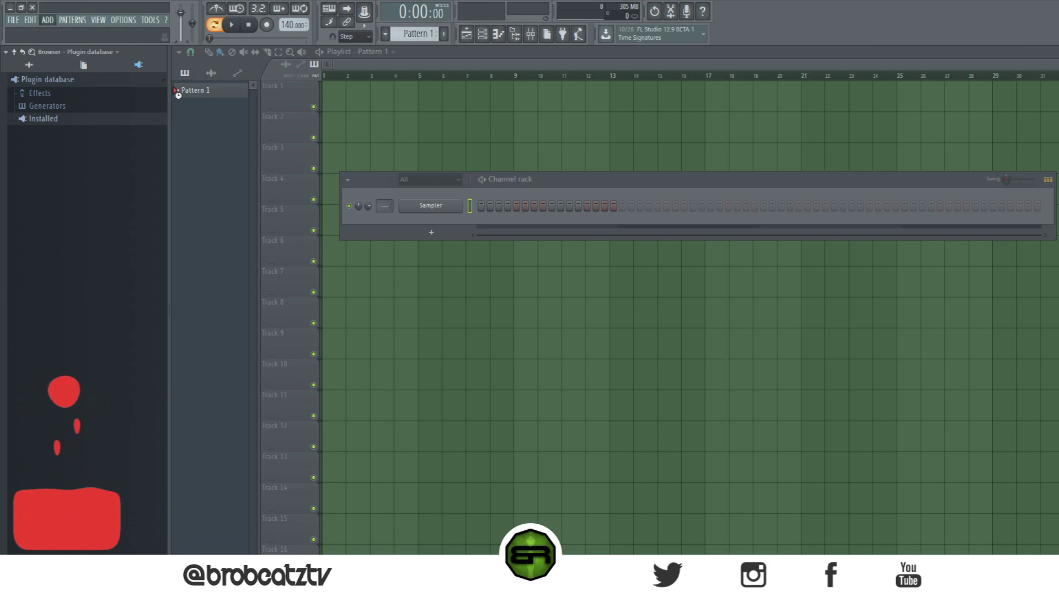
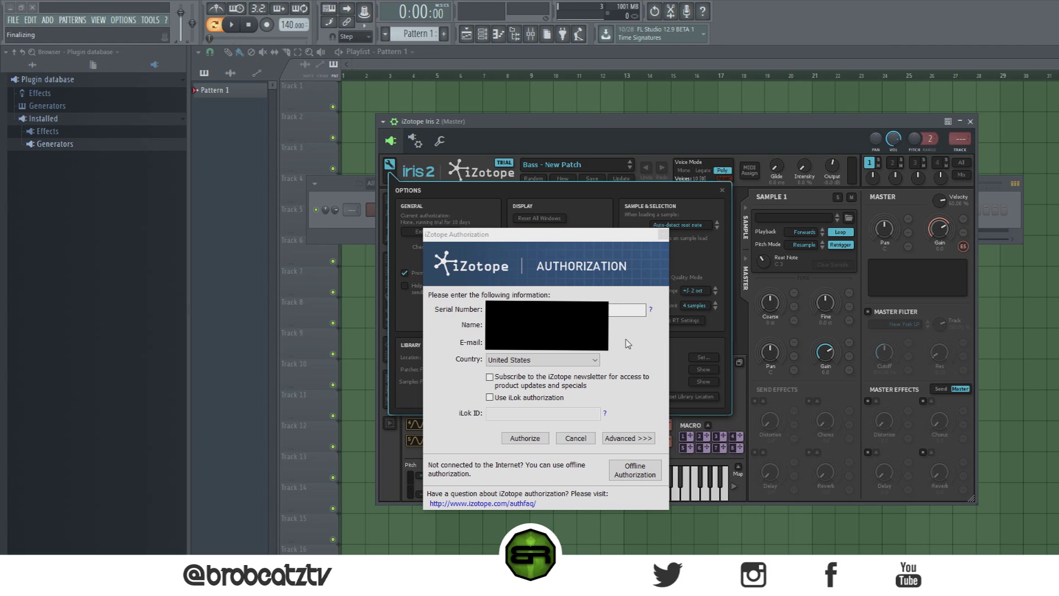
Start authorizing Iris 2 with the entered registration details, and cancel at the verification of the information
left_click(524, 437)
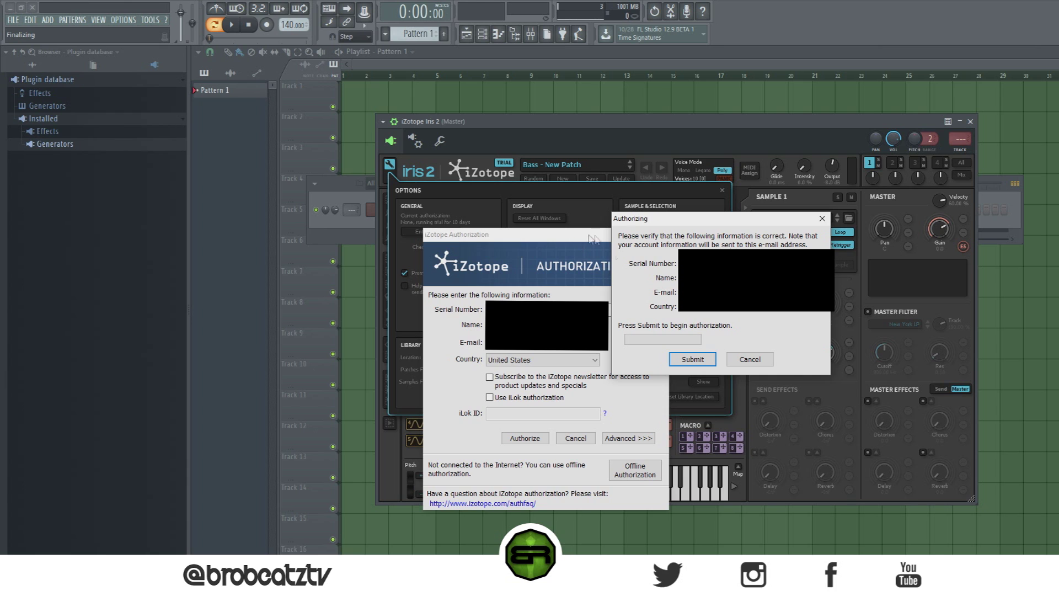
left_click(749, 358)
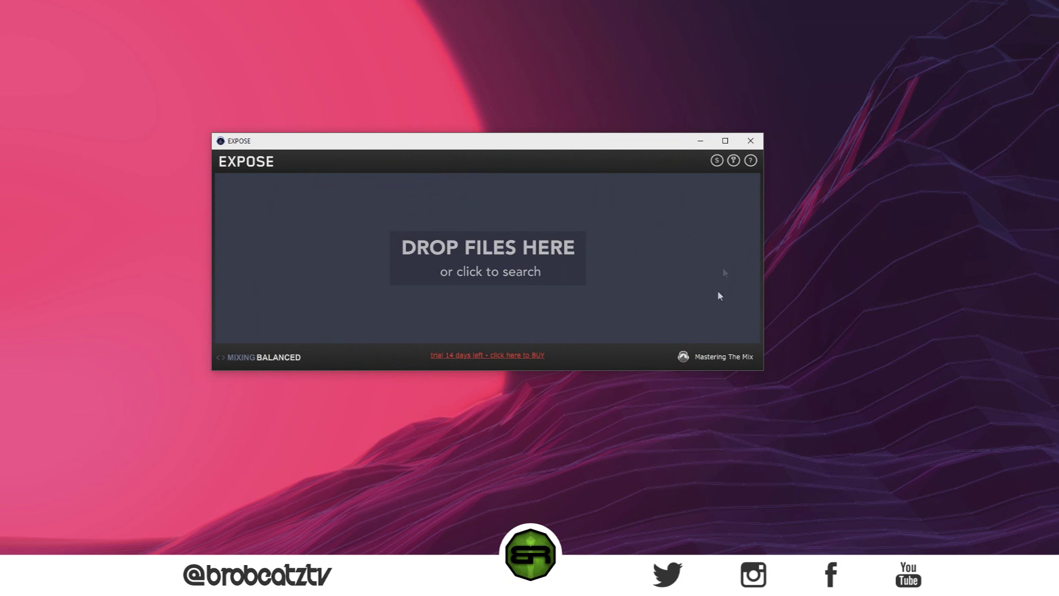
Switch to EXPOSE, open its authorisation form, and paste the product key into the Product Key field
left_click(734, 163)
left_click(452, 385)
right_click(452, 385)
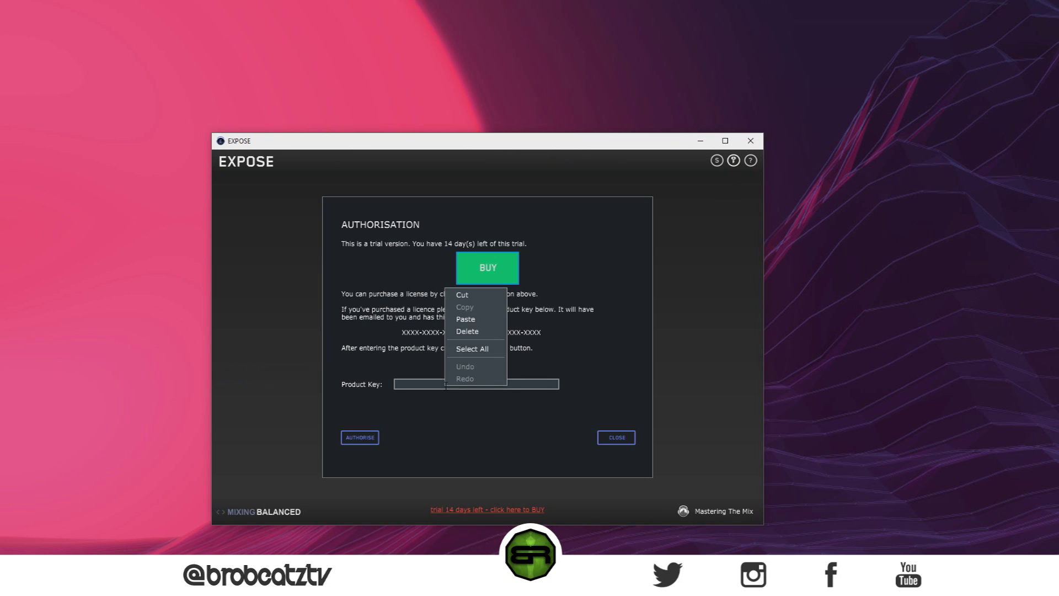
left_click(463, 320)
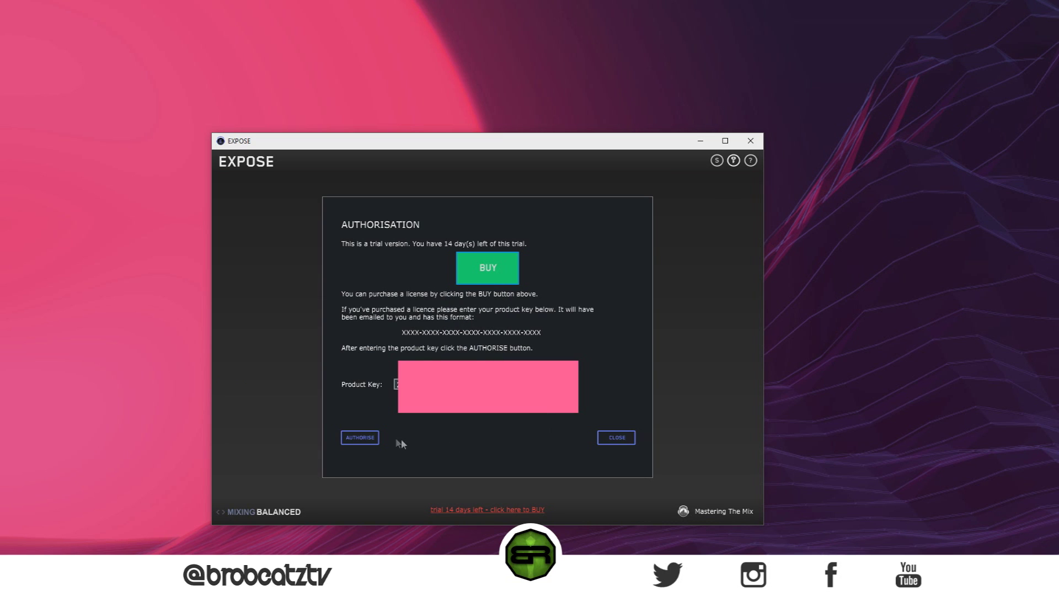